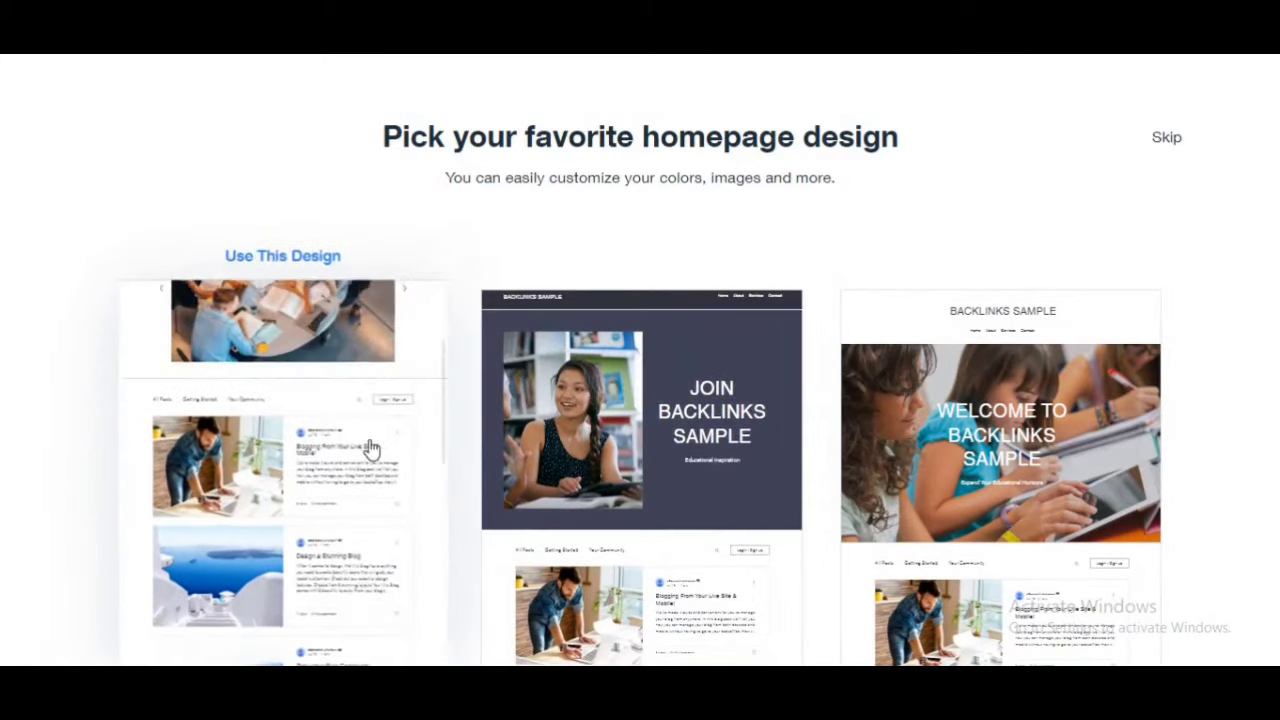
Choose the dark Join Backlinks Sample homepage design and continue to site editing with the About, Contact and Videos pages added.
{"action": "left_click", "coordinate": [670, 393]}
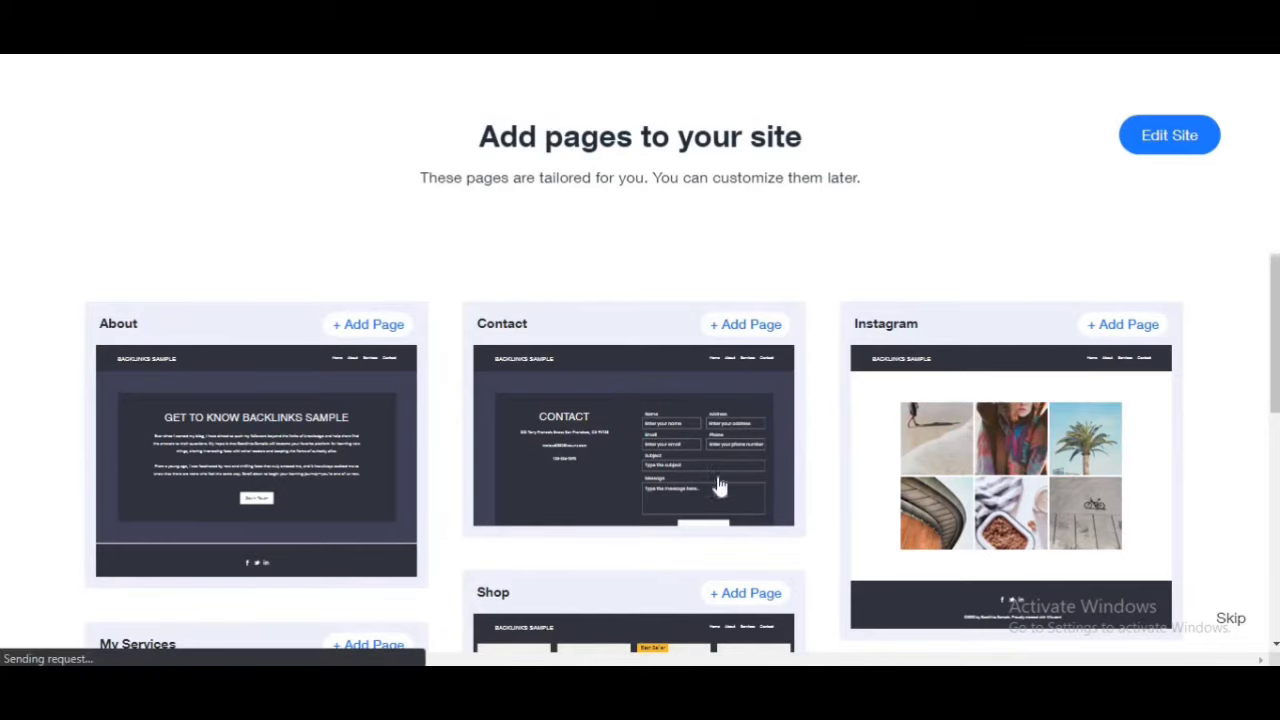
{"action": "scroll", "coordinate": [769, 251], "scroll_direction": "down", "scroll_amount": 3}
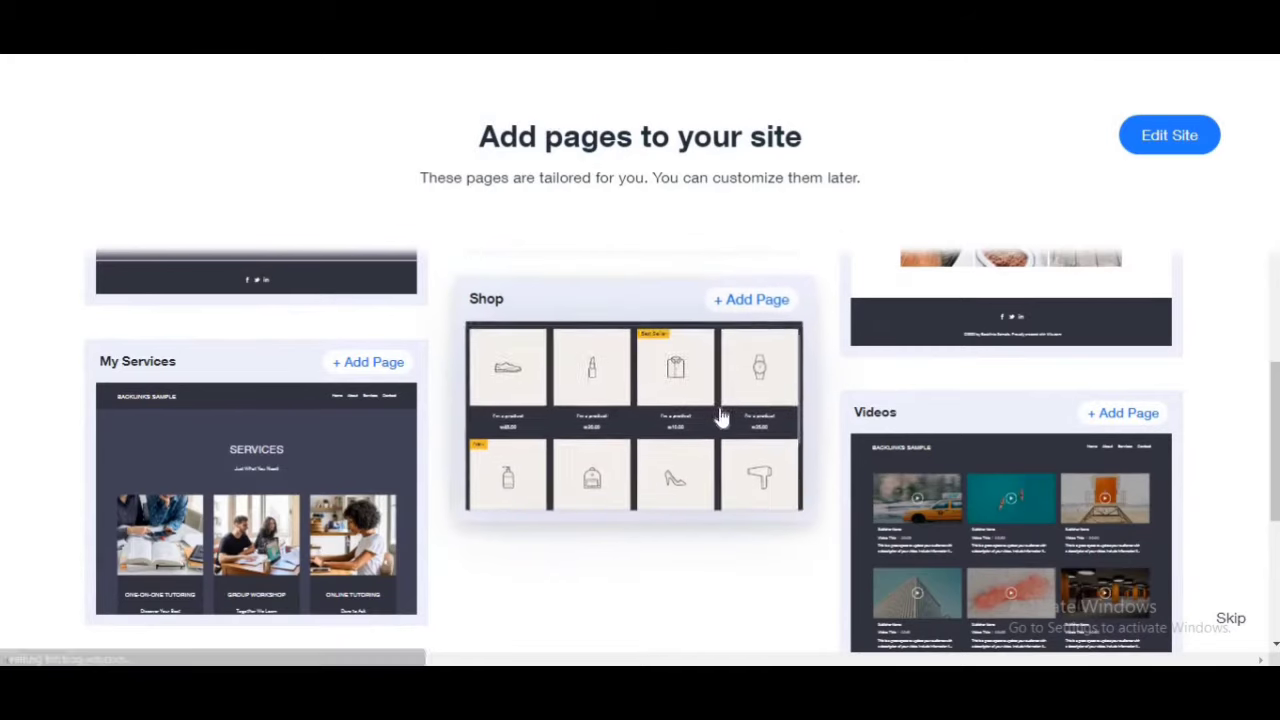
{"action": "scroll", "coordinate": [836, 411], "scroll_direction": "down", "scroll_amount": 2}
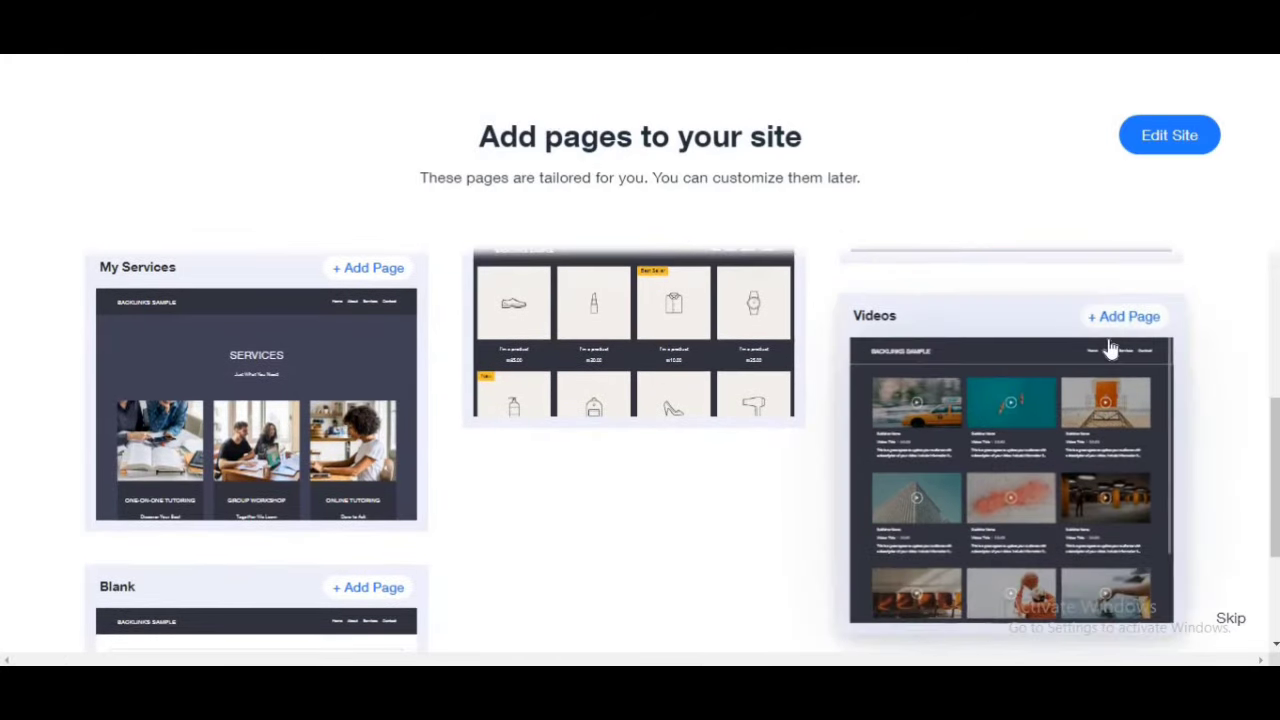
{"action": "left_click", "coordinate": [1180, 137]}
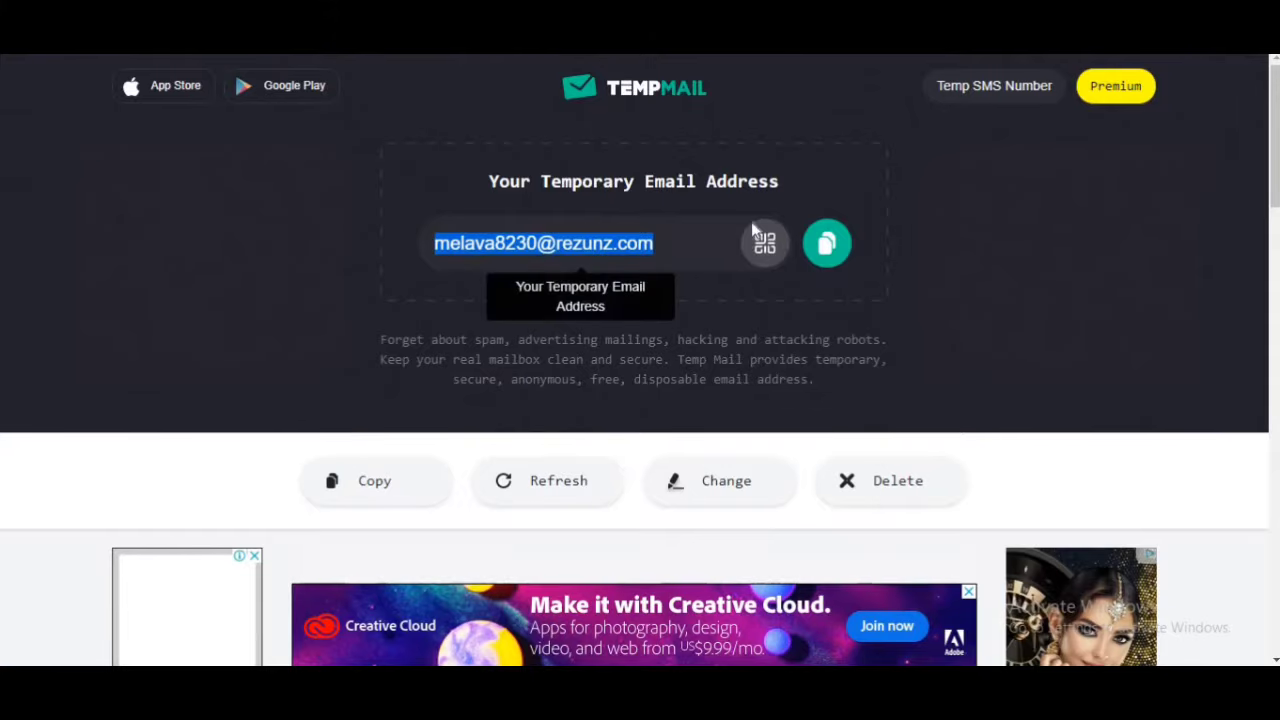
Switch to Temp Mail, look through the Welcome to Wix message and return to the inbox list.
{"action": "scroll", "coordinate": [755, 235], "scroll_direction": "down", "scroll_amount": 5}
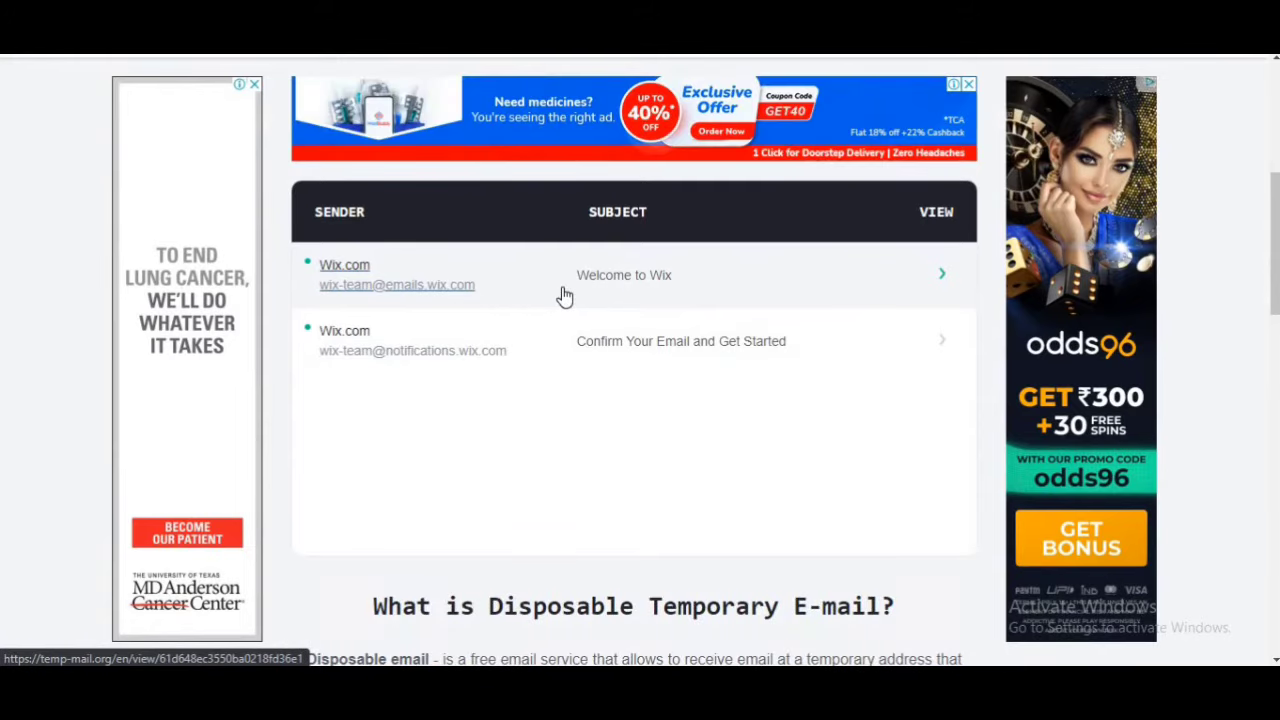
{"action": "left_click", "coordinate": [563, 294]}
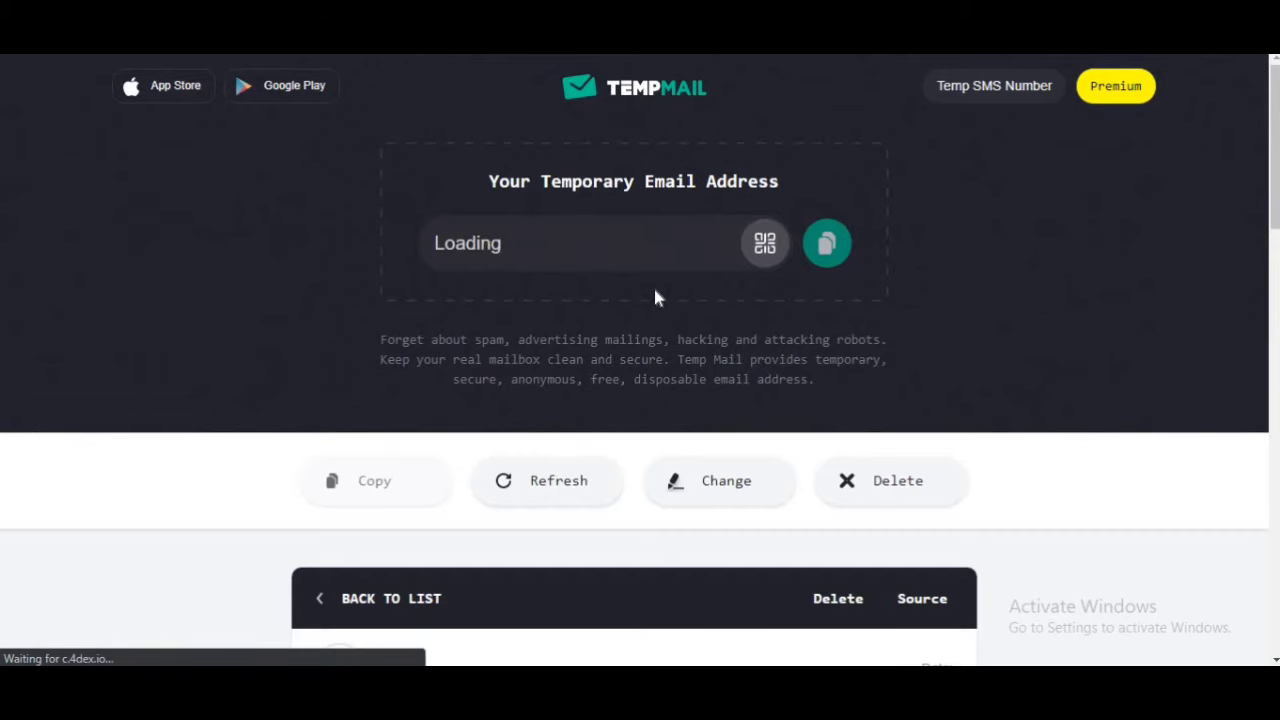
{"action": "scroll", "coordinate": [657, 297], "scroll_direction": "down", "scroll_amount": 5}
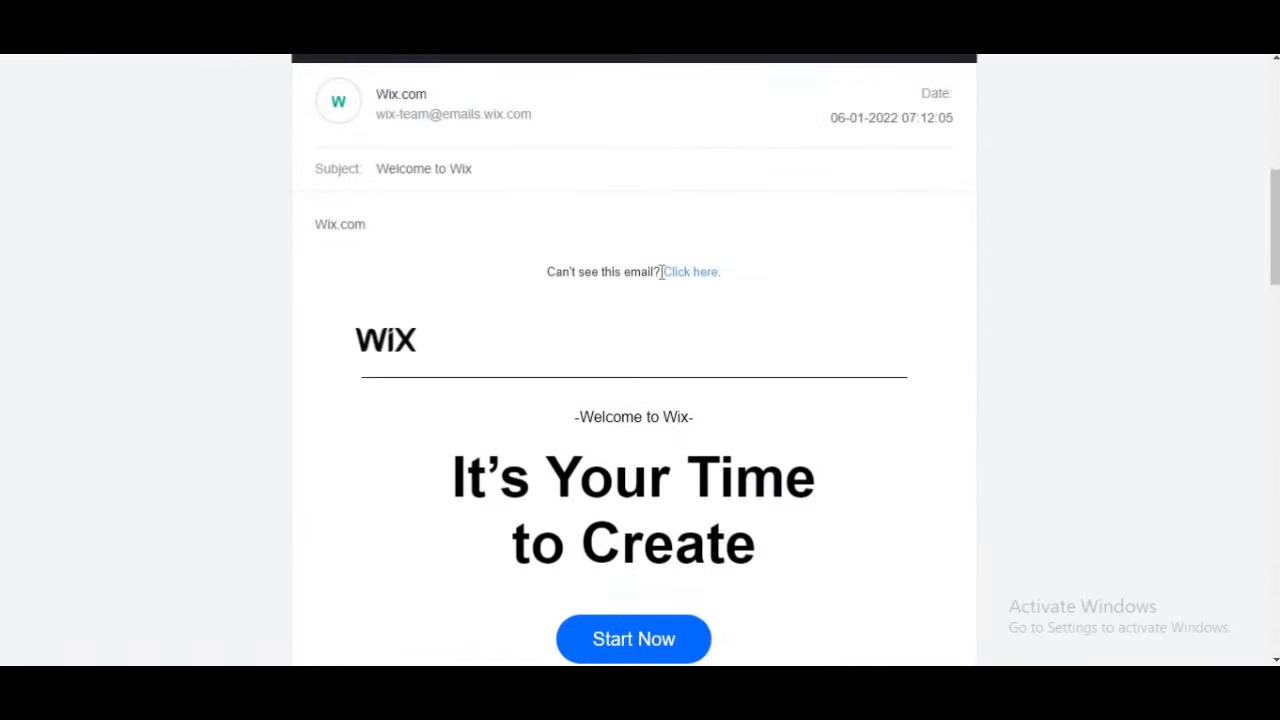
{"action": "scroll", "coordinate": [674, 294], "scroll_direction": "down", "scroll_amount": 4}
{"action": "scroll", "coordinate": [570, 274], "scroll_direction": "up", "scroll_amount": 3}
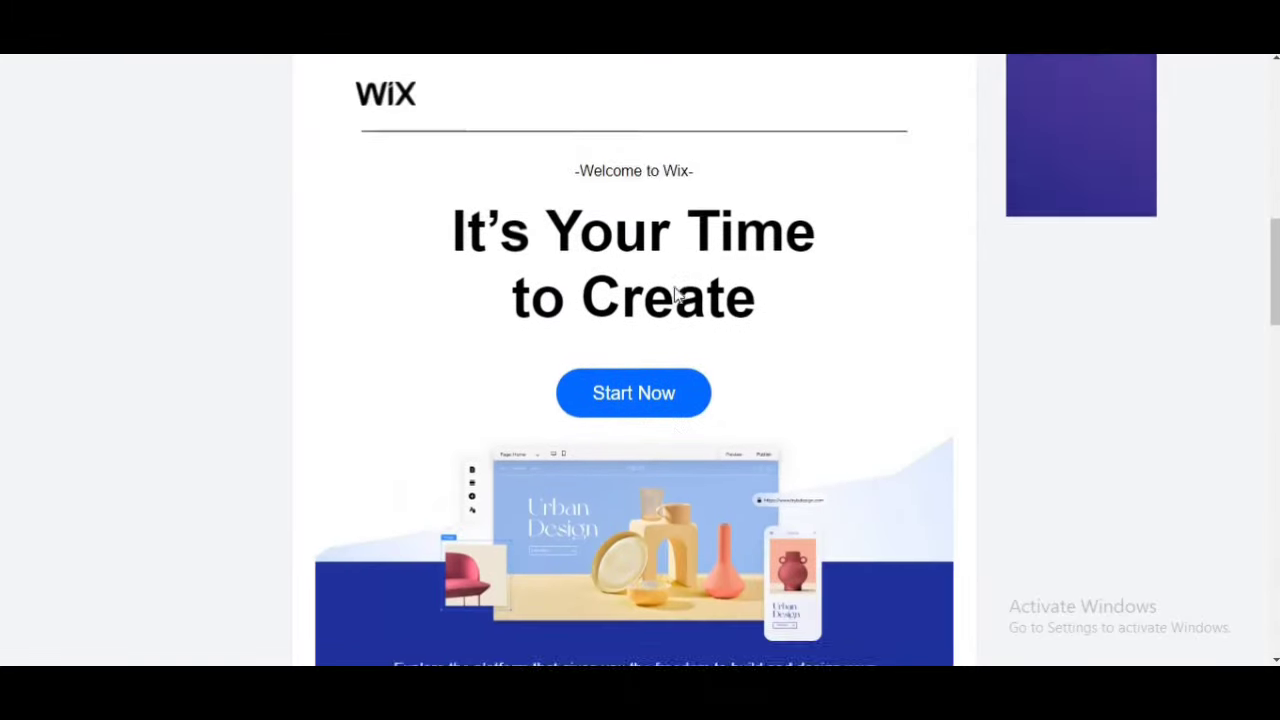
{"action": "scroll", "coordinate": [570, 274], "scroll_direction": "up", "scroll_amount": 3}
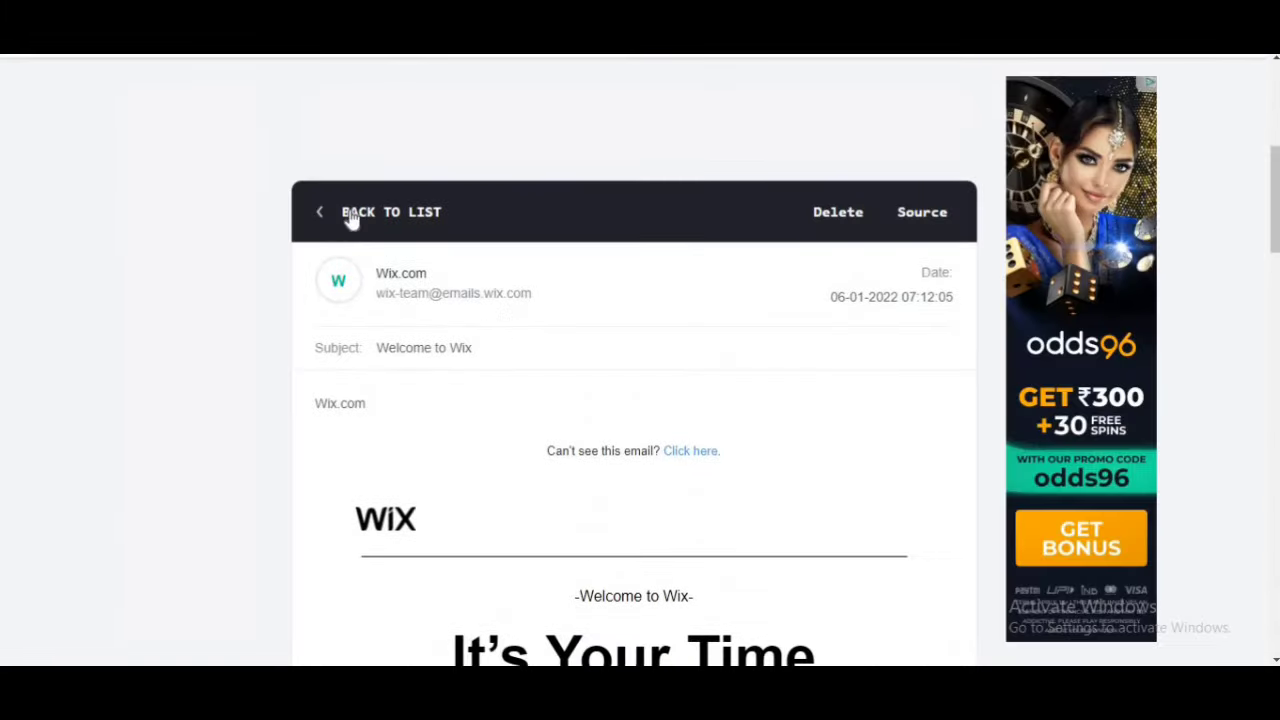
{"action": "left_click", "coordinate": [352, 218]}
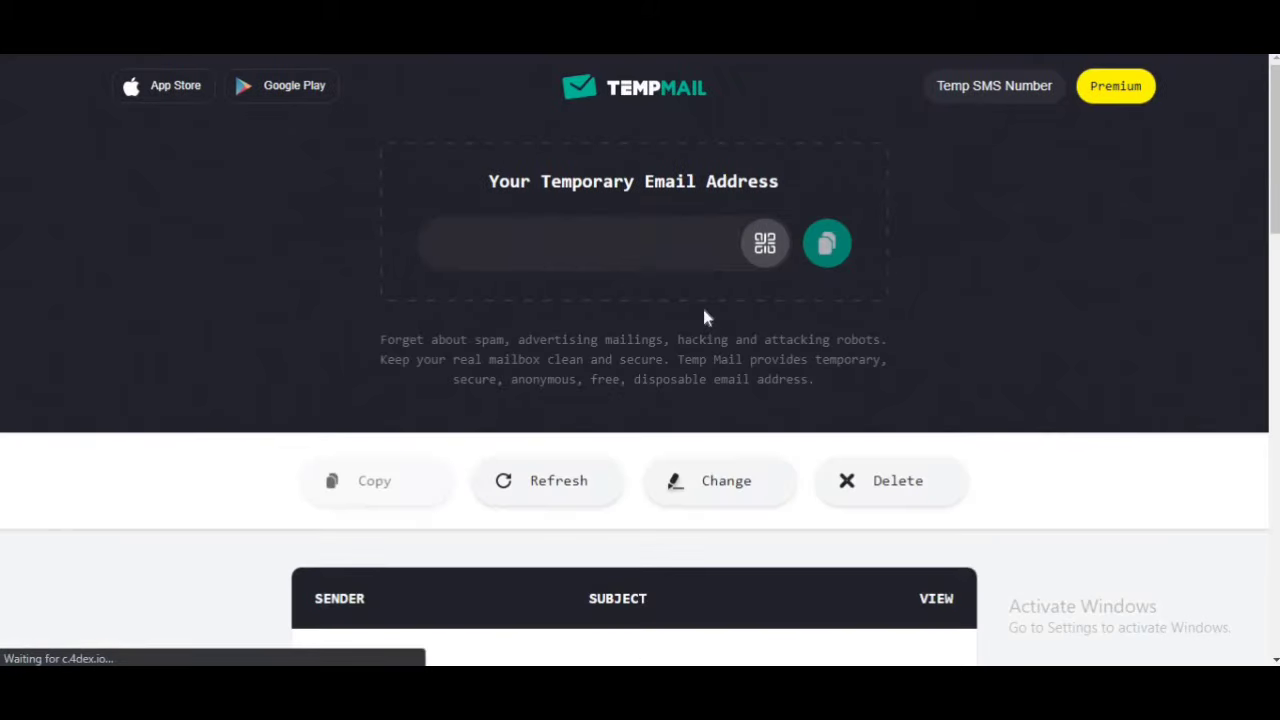
Open the Confirm Your Email and Get Started message from Wix and follow its email confirmation link in a new tab.
{"action": "scroll", "coordinate": [640, 288], "scroll_direction": "down", "scroll_amount": 3}
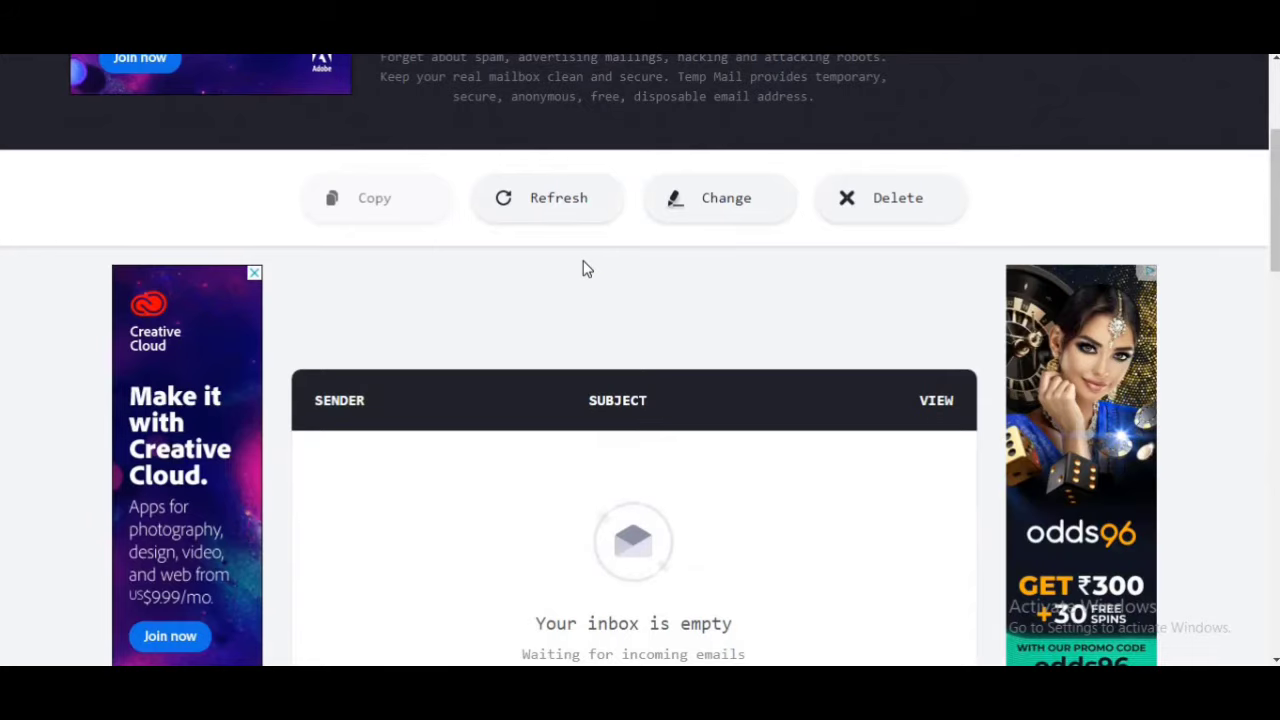
{"action": "scroll", "coordinate": [583, 268], "scroll_direction": "down", "scroll_amount": 2}
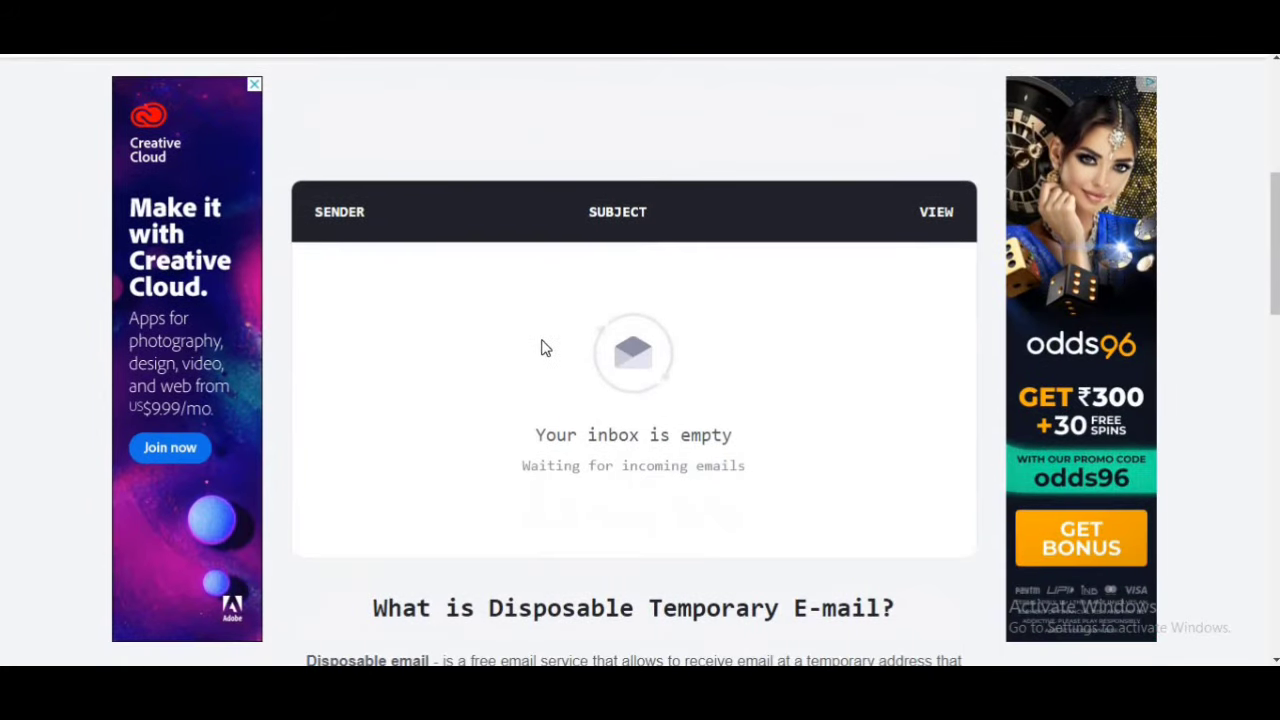
{"action": "left_click", "coordinate": [590, 352]}
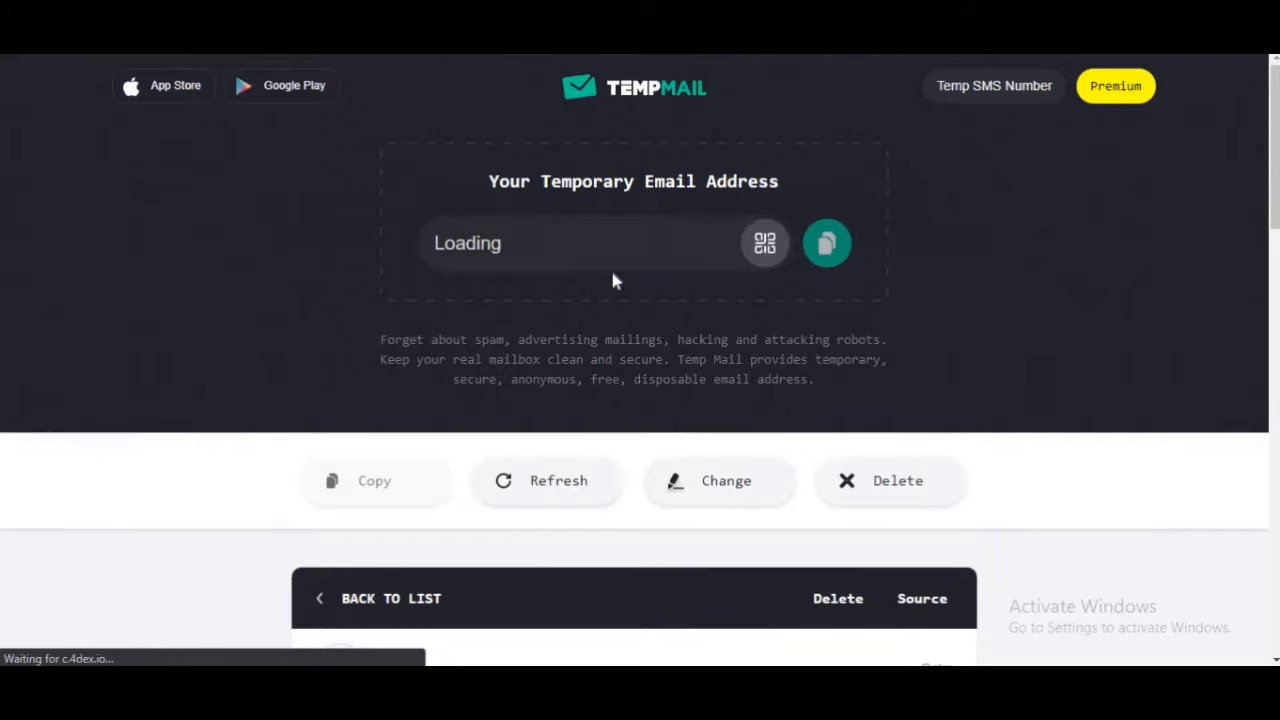
{"action": "scroll", "coordinate": [611, 277], "scroll_direction": "down", "scroll_amount": 5}
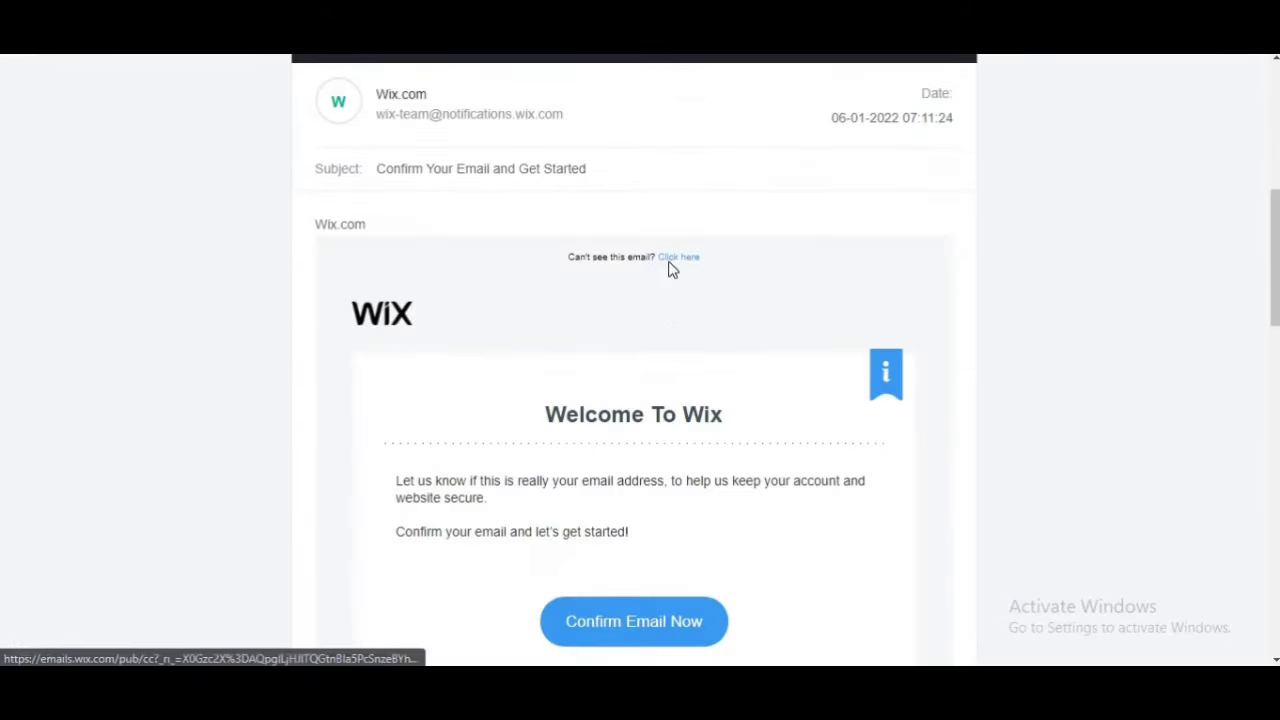
{"action": "scroll", "coordinate": [663, 314], "scroll_direction": "down", "scroll_amount": 2}
{"action": "scroll", "coordinate": [657, 437], "scroll_direction": "up", "scroll_amount": 1}
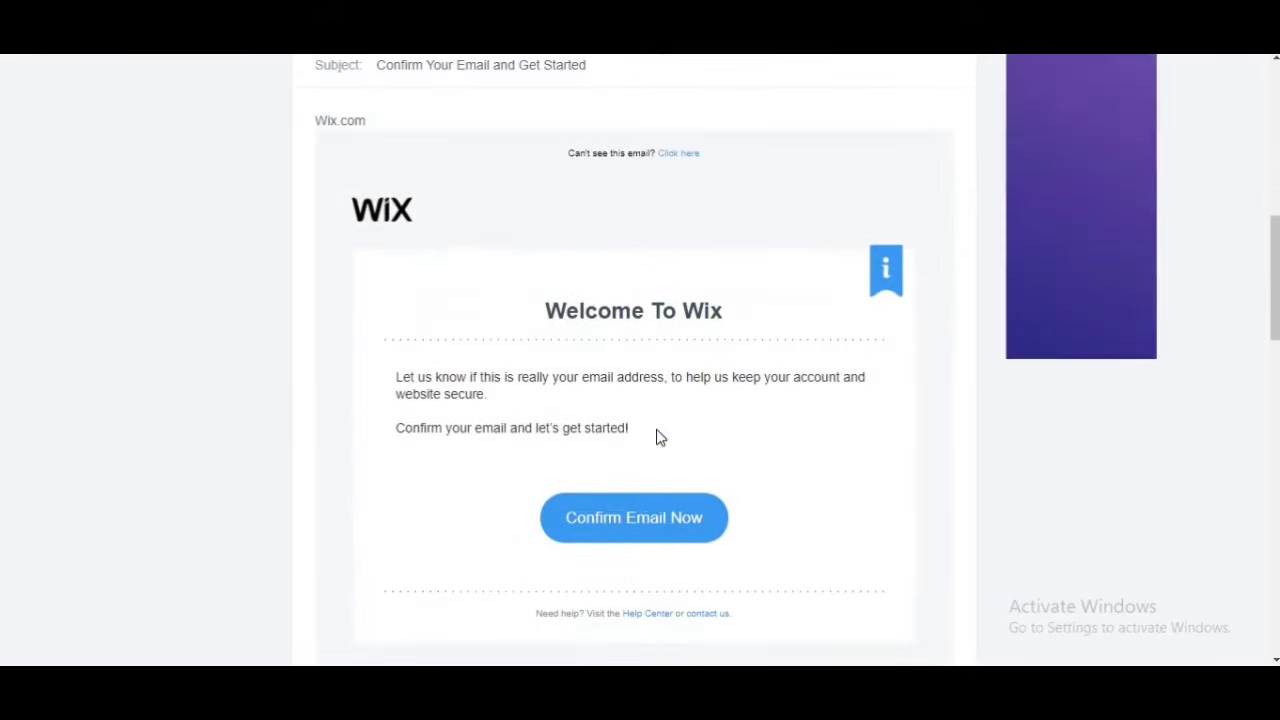
{"action": "right_click", "coordinate": [660, 522]}
{"action": "left_click", "coordinate": [757, 367]}
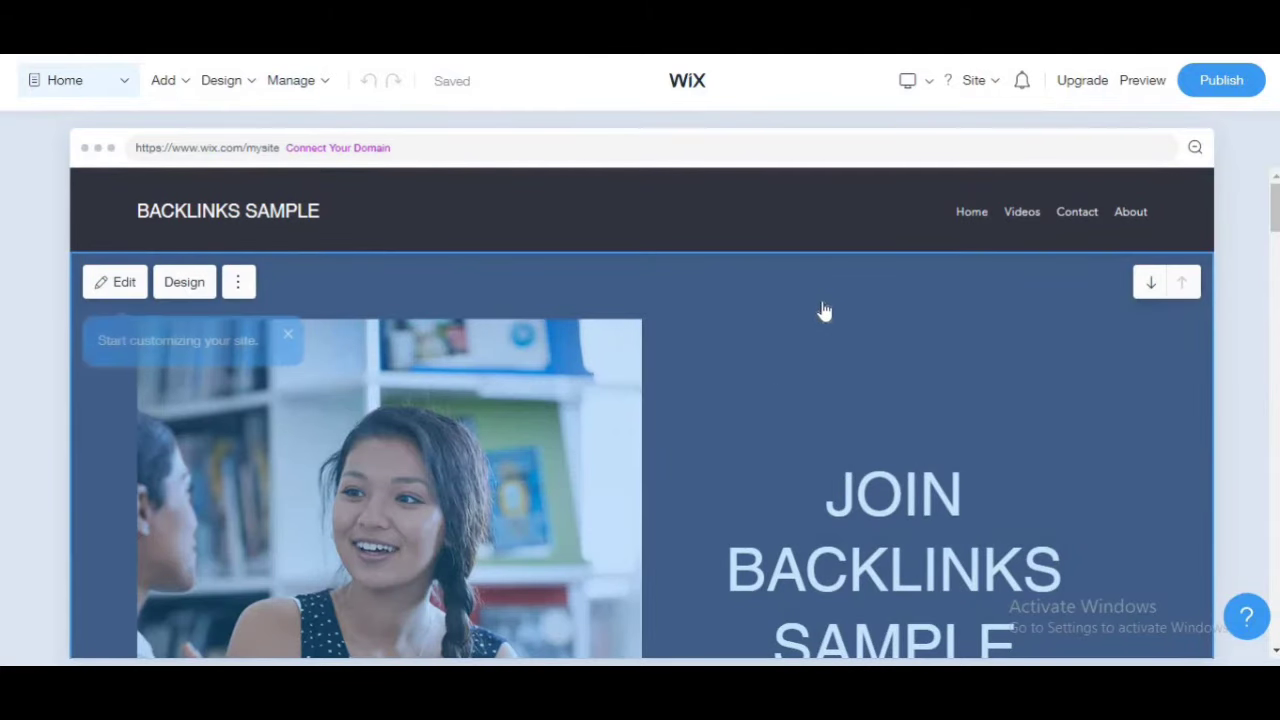
Edit the homepage's Welcome section with title Free Website Traffic, subtitle Unlimited Traffic By Backlinks, a Free Website Traffic 2022 paragraph and the traffic-graph image.
{"action": "scroll", "coordinate": [822, 311], "scroll_direction": "down", "scroll_amount": 3}
{"action": "scroll", "coordinate": [822, 311], "scroll_direction": "up", "scroll_amount": 2}
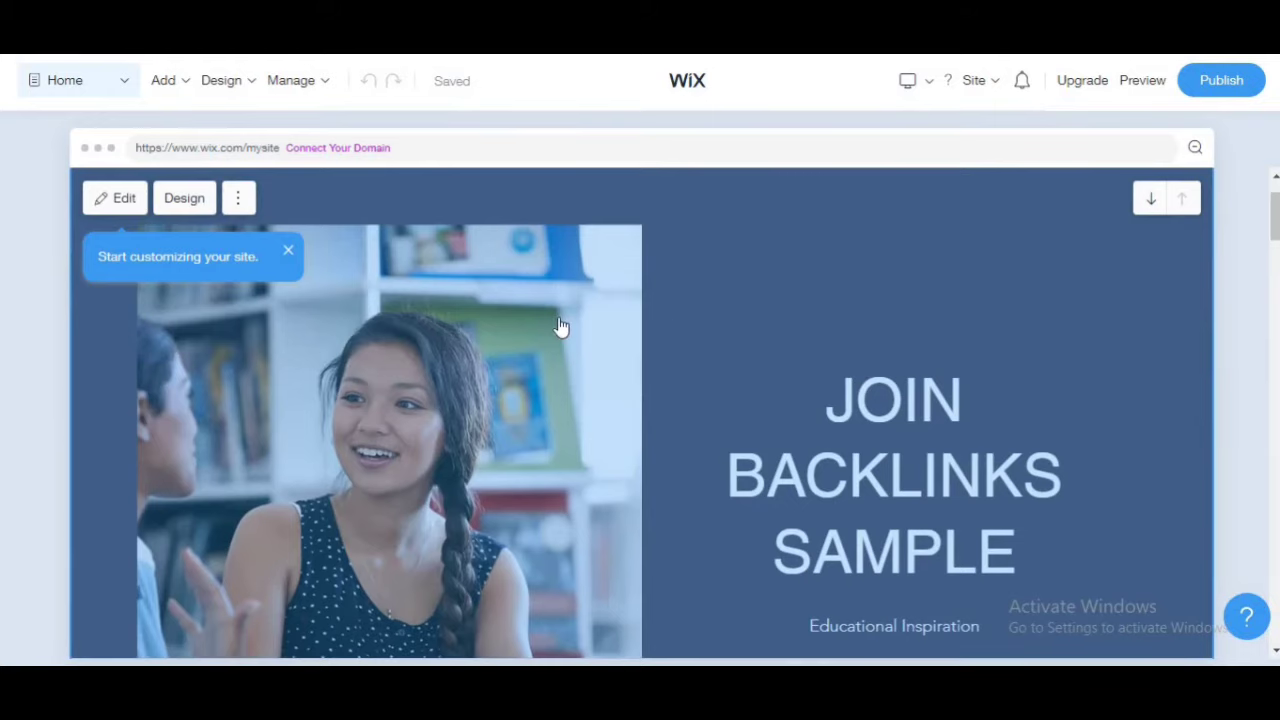
{"action": "scroll", "coordinate": [560, 320], "scroll_direction": "down", "scroll_amount": 7}
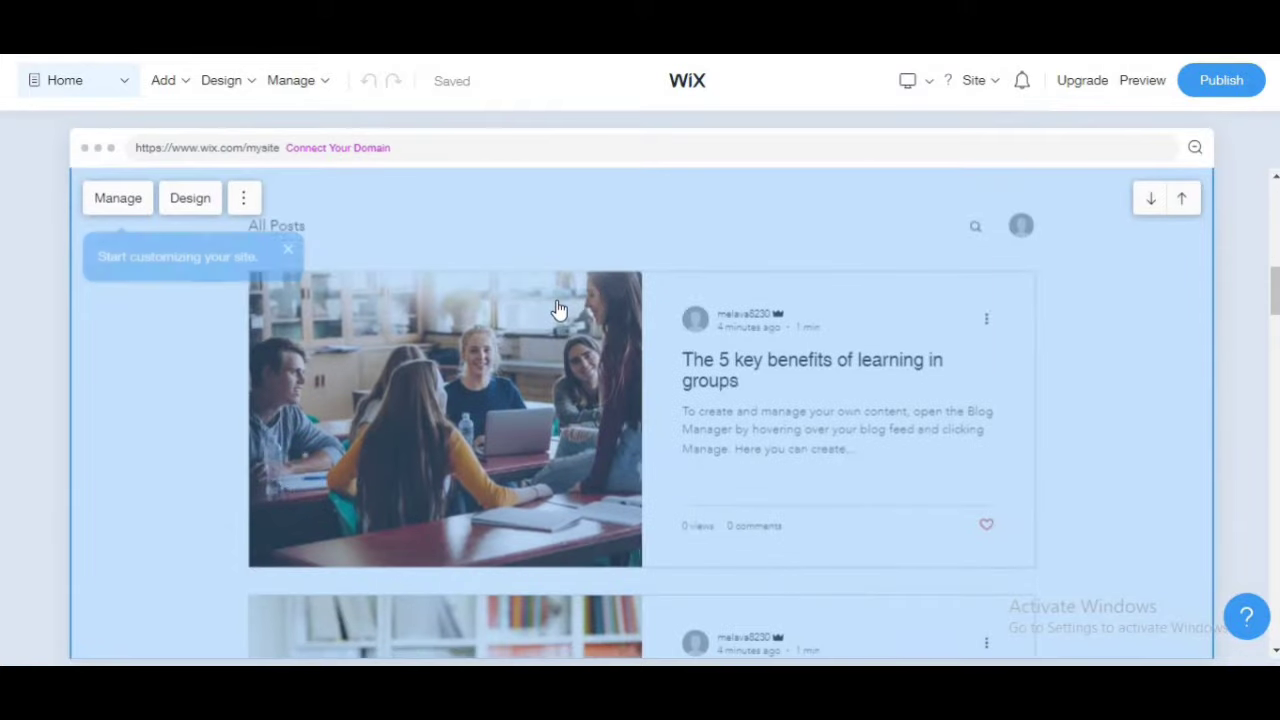
{"action": "scroll", "coordinate": [558, 310], "scroll_direction": "up", "scroll_amount": 6}
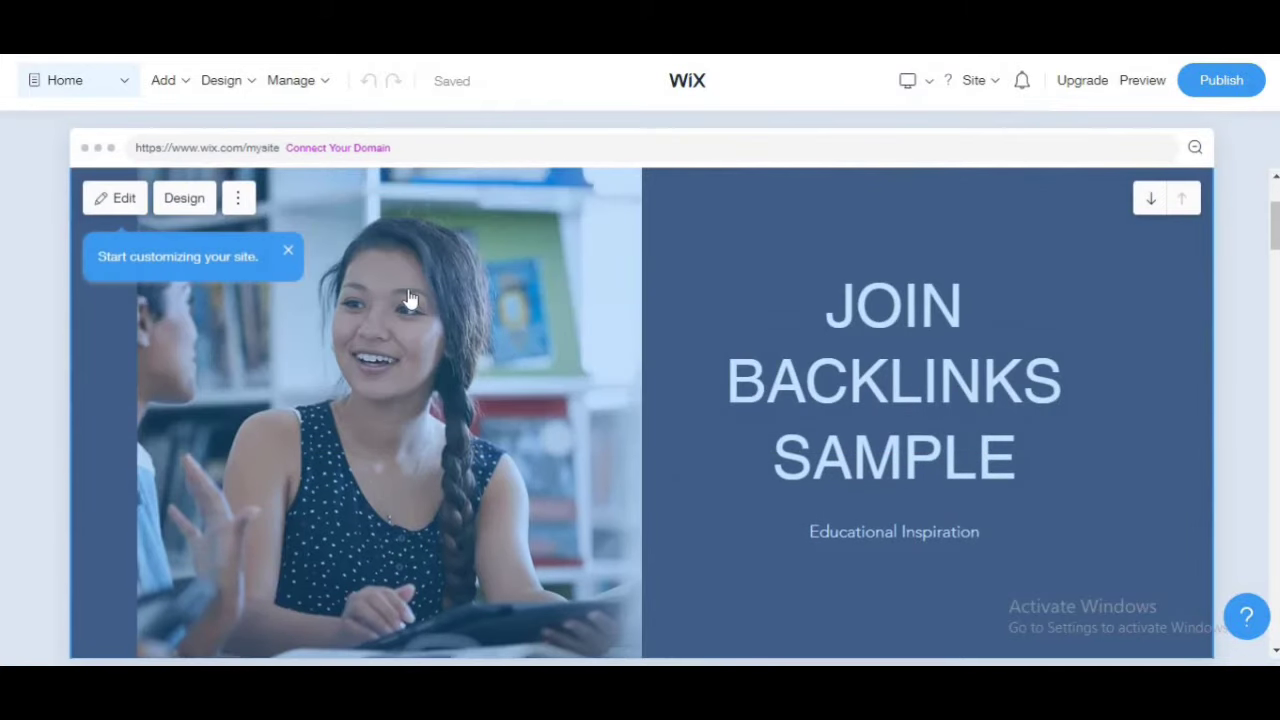
{"action": "scroll", "coordinate": [410, 298], "scroll_direction": "up", "scroll_amount": 1}
{"action": "left_click", "coordinate": [118, 286]}
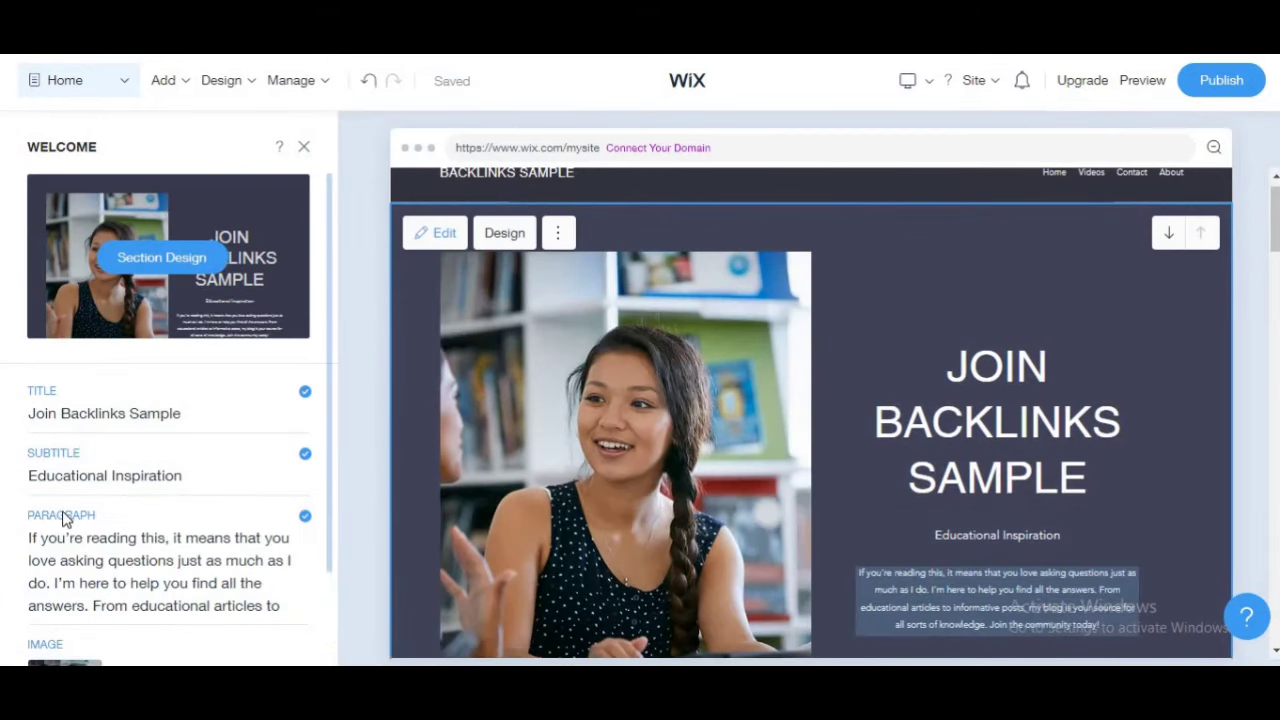
{"action": "triple_click", "coordinate": [104, 585]}
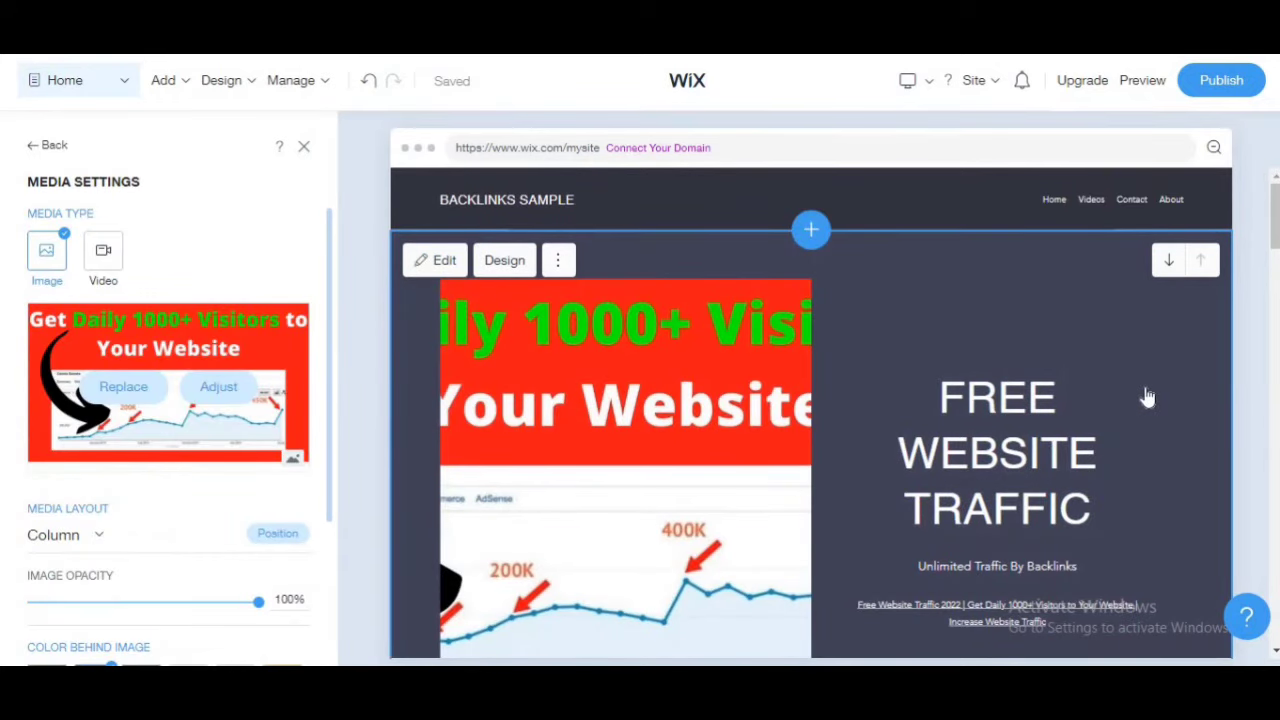
Open the blog manager from the homepage's blog feed and create and publish a post titled Free Website Traffic 2022.
{"action": "scroll", "coordinate": [1147, 397], "scroll_direction": "down", "scroll_amount": 1}
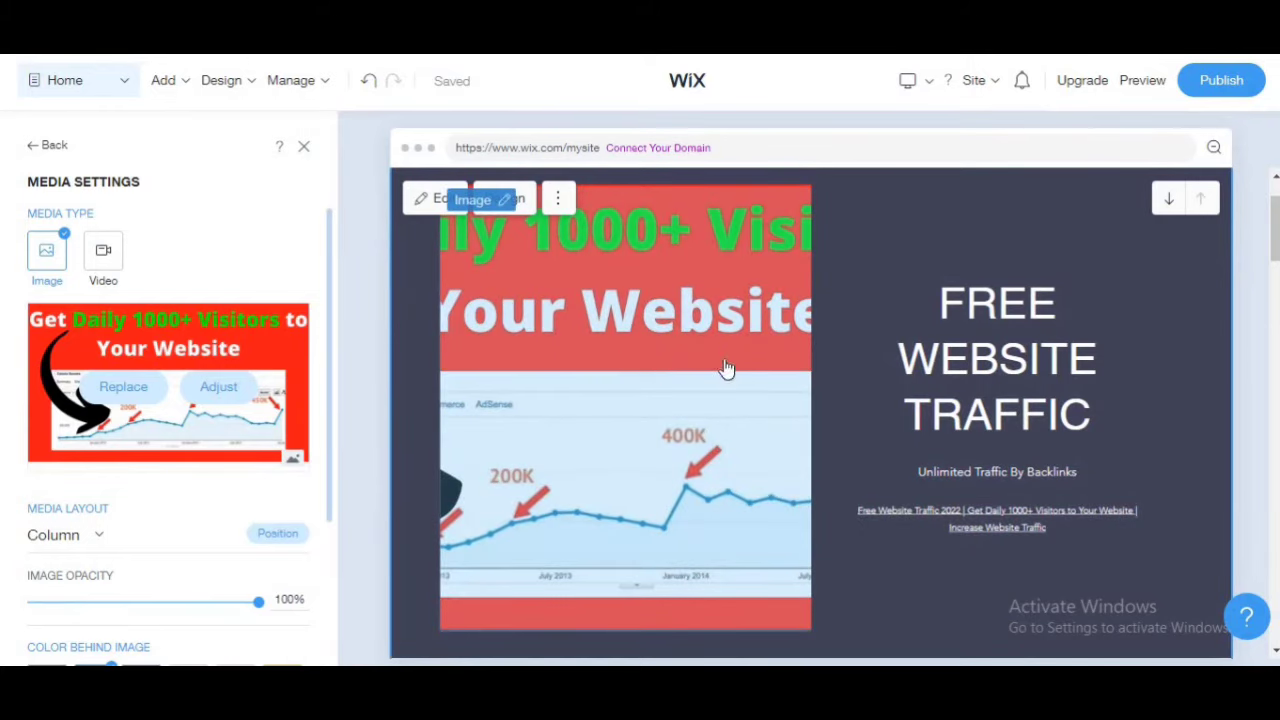
{"action": "scroll", "coordinate": [898, 300], "scroll_direction": "down", "scroll_amount": 3}
{"action": "scroll", "coordinate": [898, 292], "scroll_direction": "down", "scroll_amount": 3}
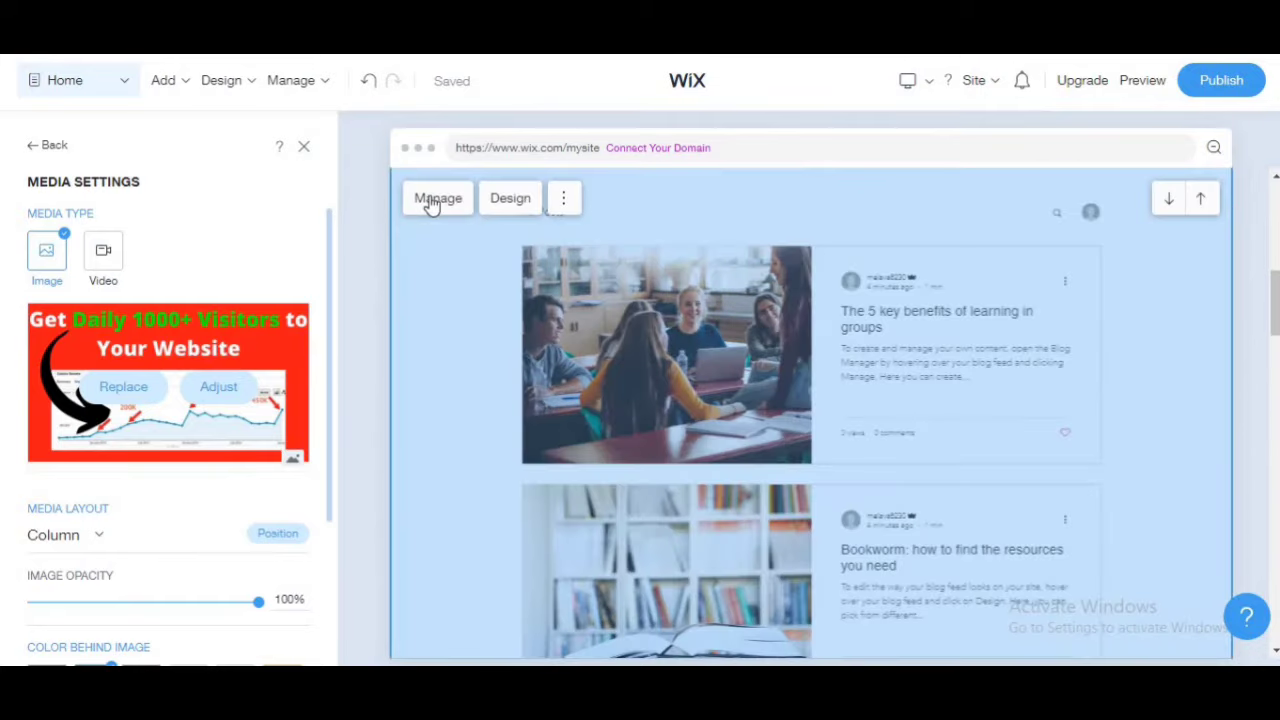
{"action": "left_click", "coordinate": [437, 199]}
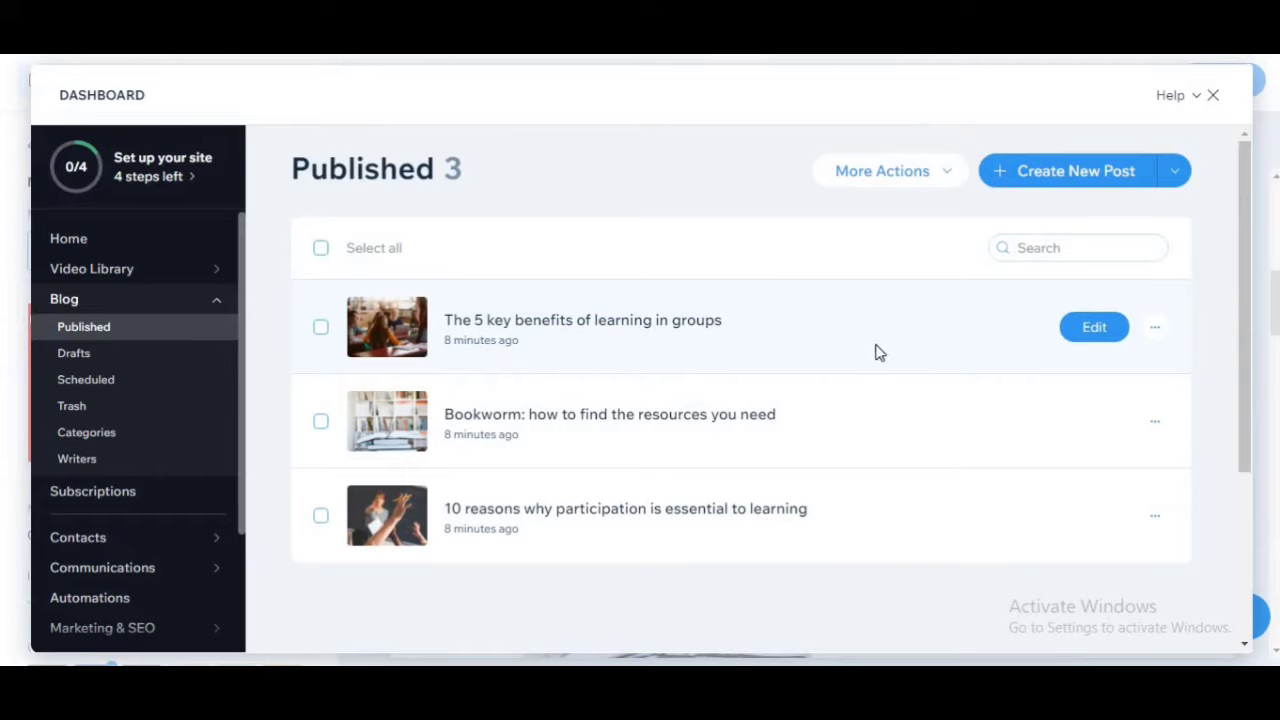
{"action": "left_click", "coordinate": [1072, 171]}
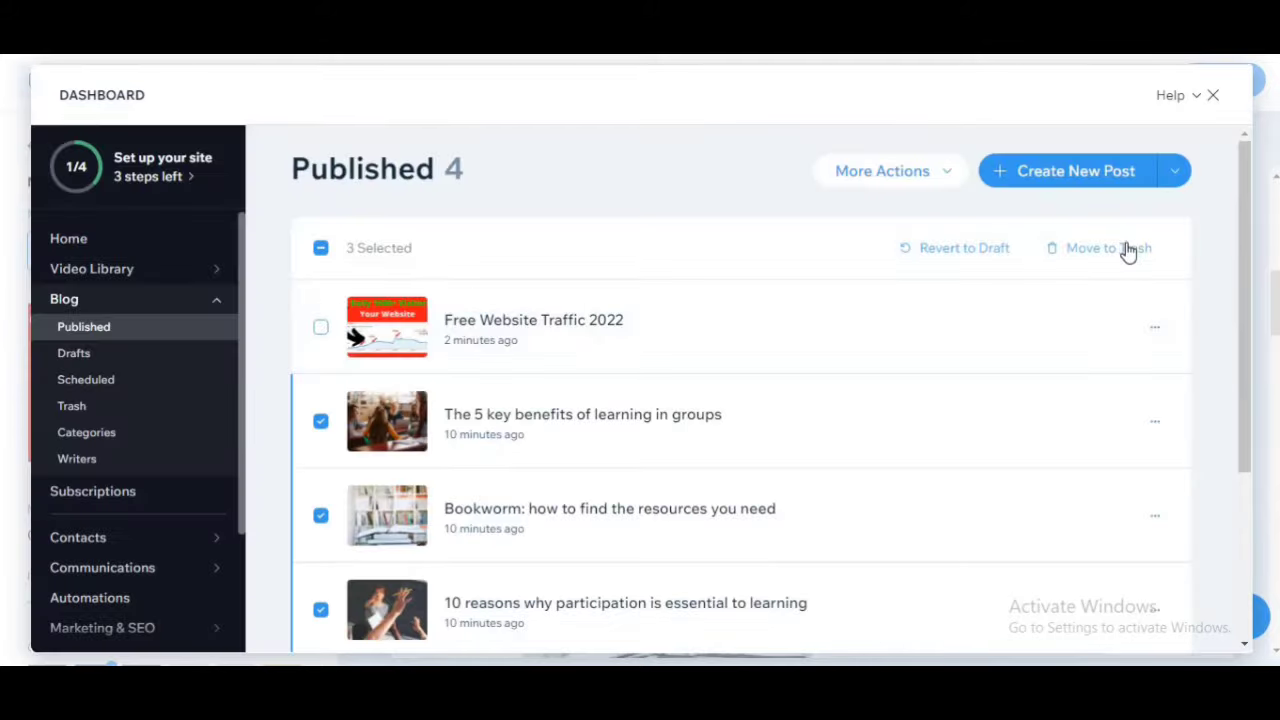
Move the three sample blog posts to trash, then close the dashboard and dismiss the member's area offer.
{"action": "left_click", "coordinate": [1117, 250]}
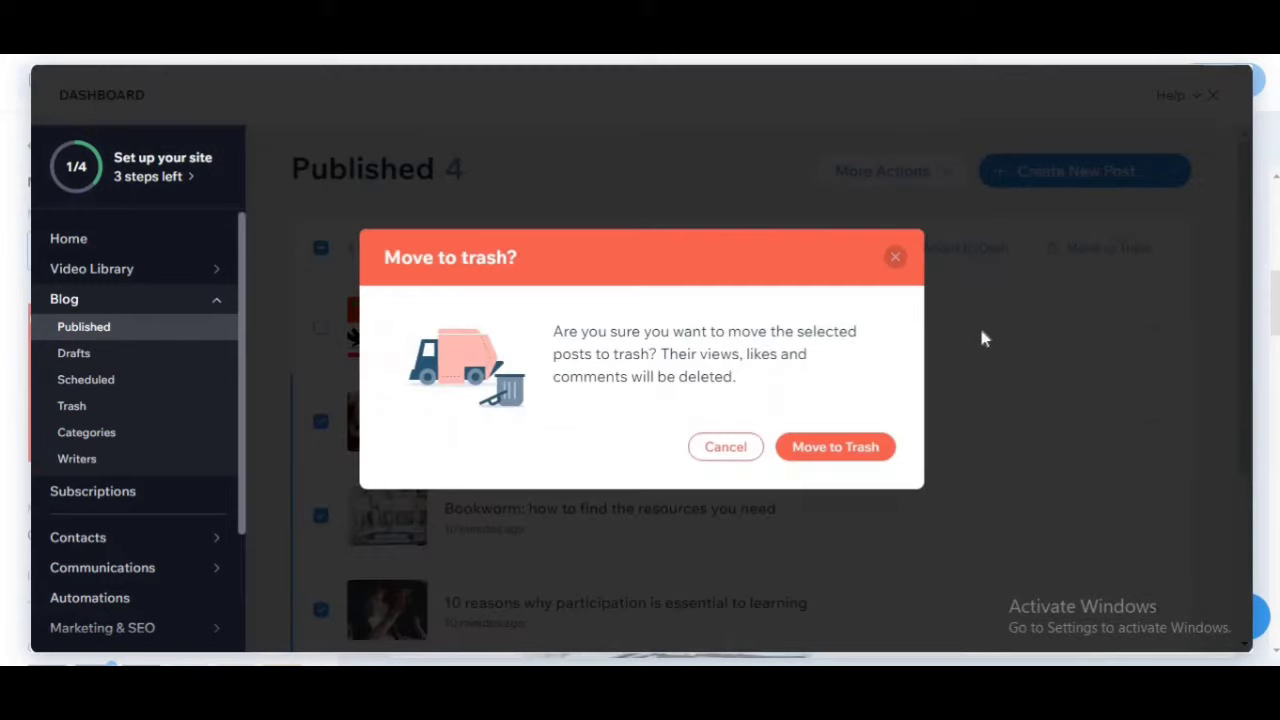
{"action": "left_click", "coordinate": [867, 449]}
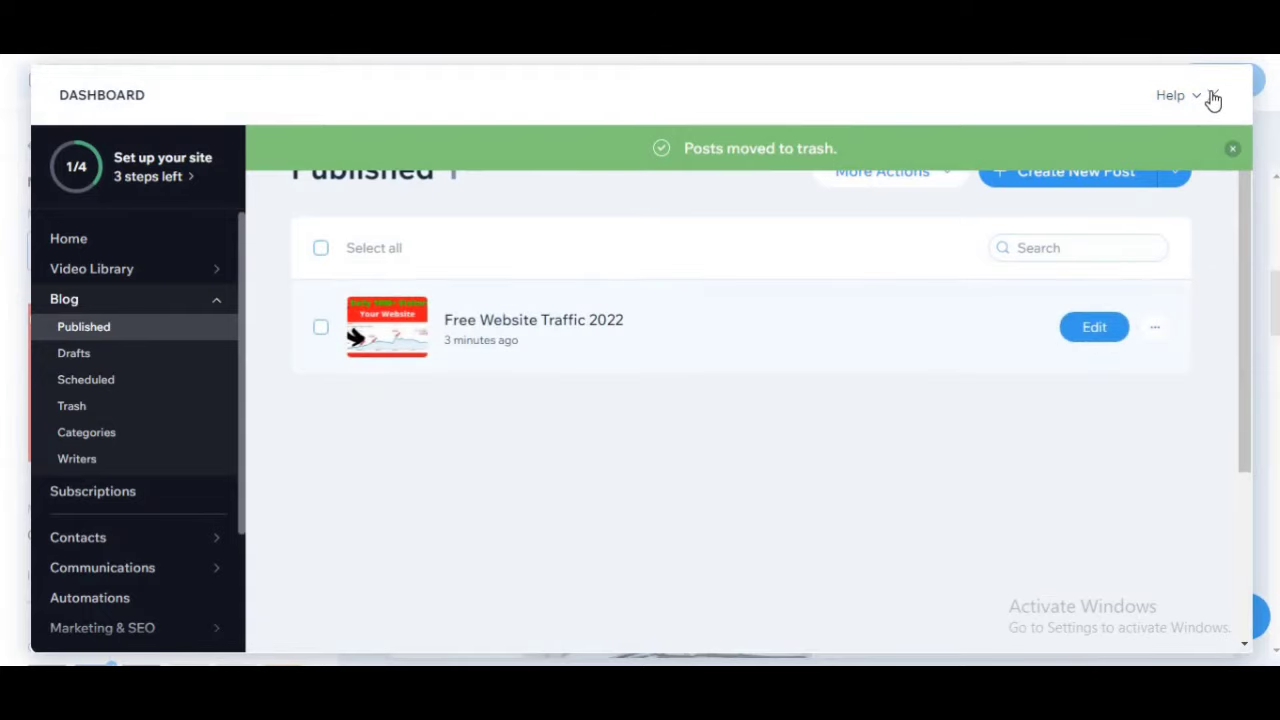
{"action": "left_click", "coordinate": [1213, 97]}
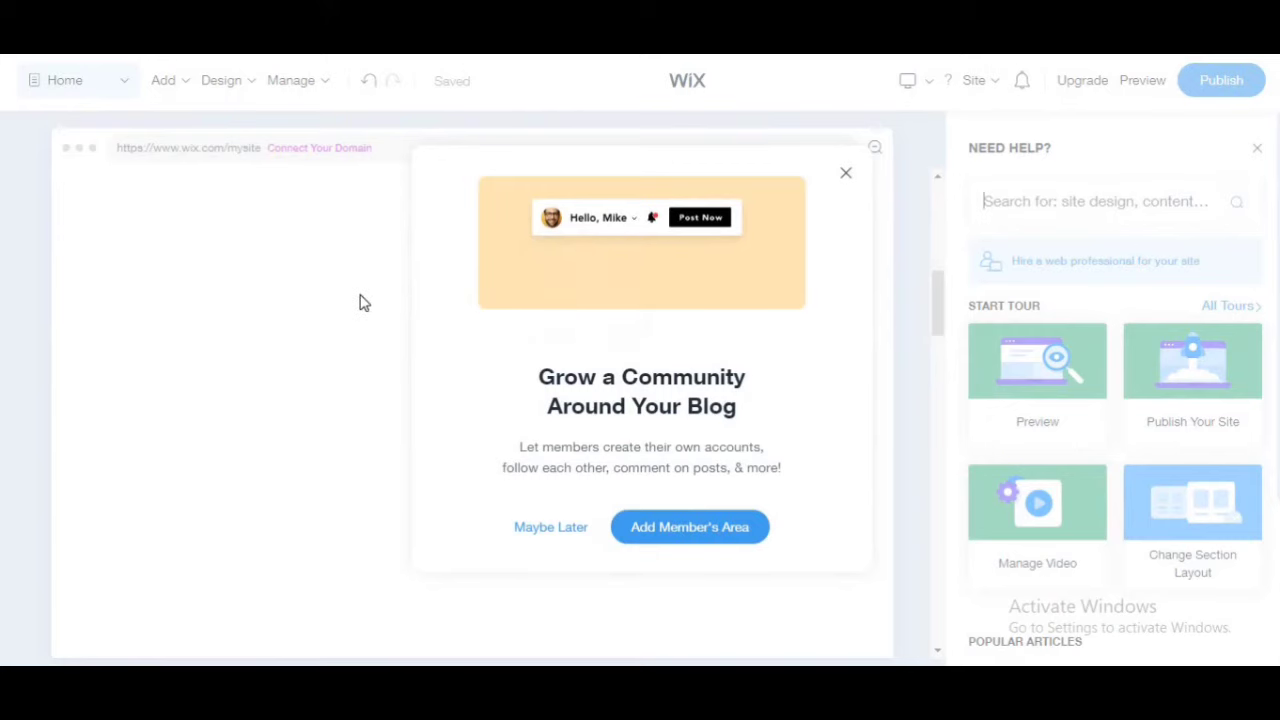
{"action": "left_click", "coordinate": [848, 175]}
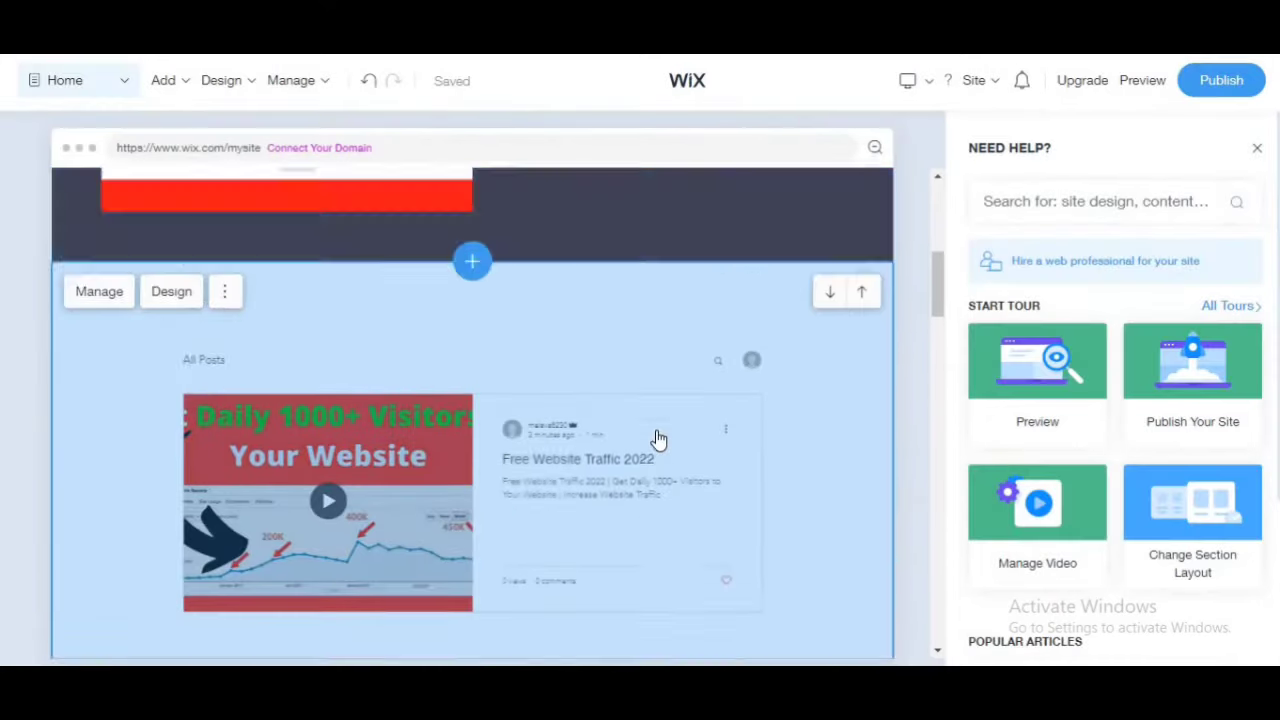
Publish the site on the free Wix.com domain with the address ending backlinkssample and open the live site in a new tab.
{"action": "scroll", "coordinate": [658, 440], "scroll_direction": "up", "scroll_amount": 5}
{"action": "left_click", "coordinate": [1222, 82]}
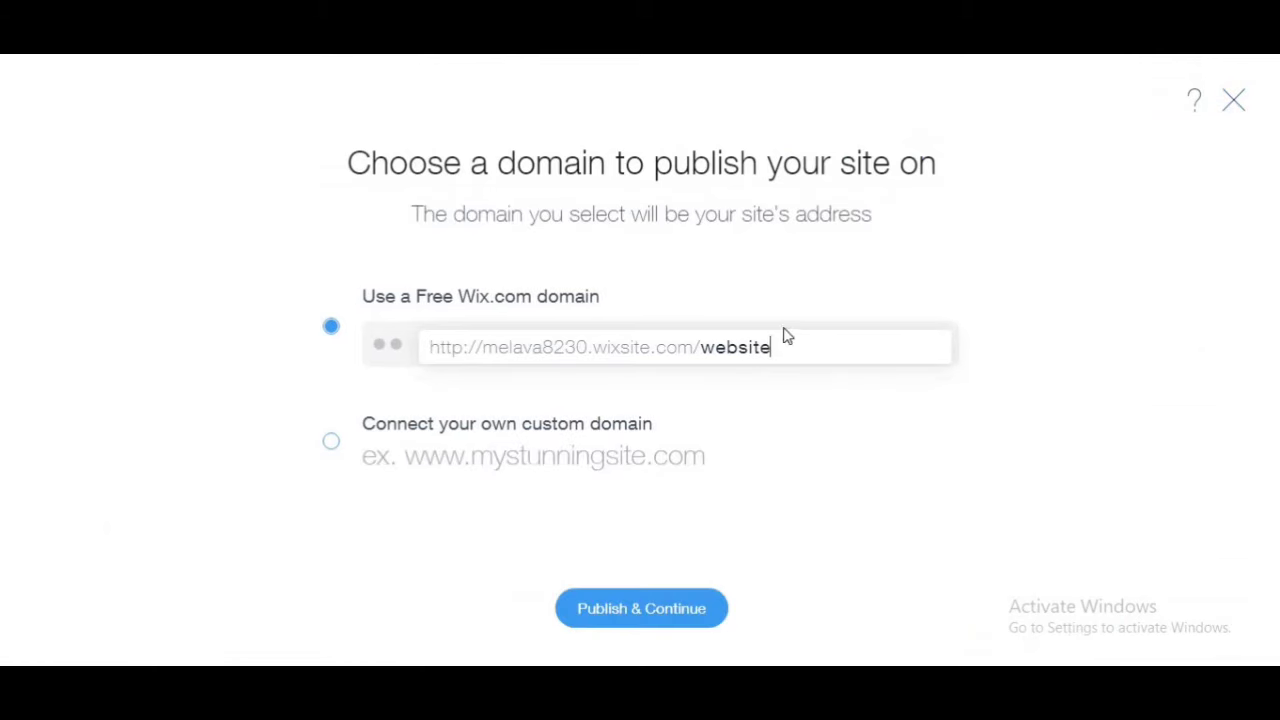
{"action": "double_click", "coordinate": [777, 351]}
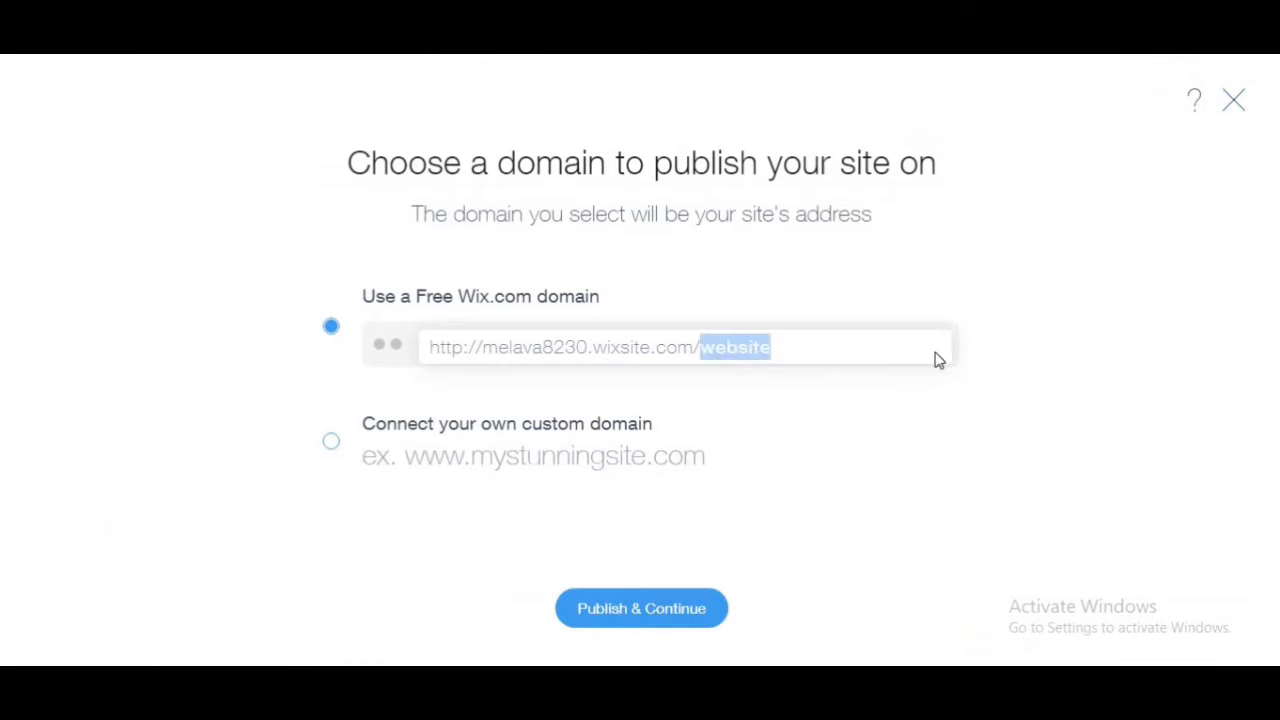
{"action": "type", "text": "backlinsk"}
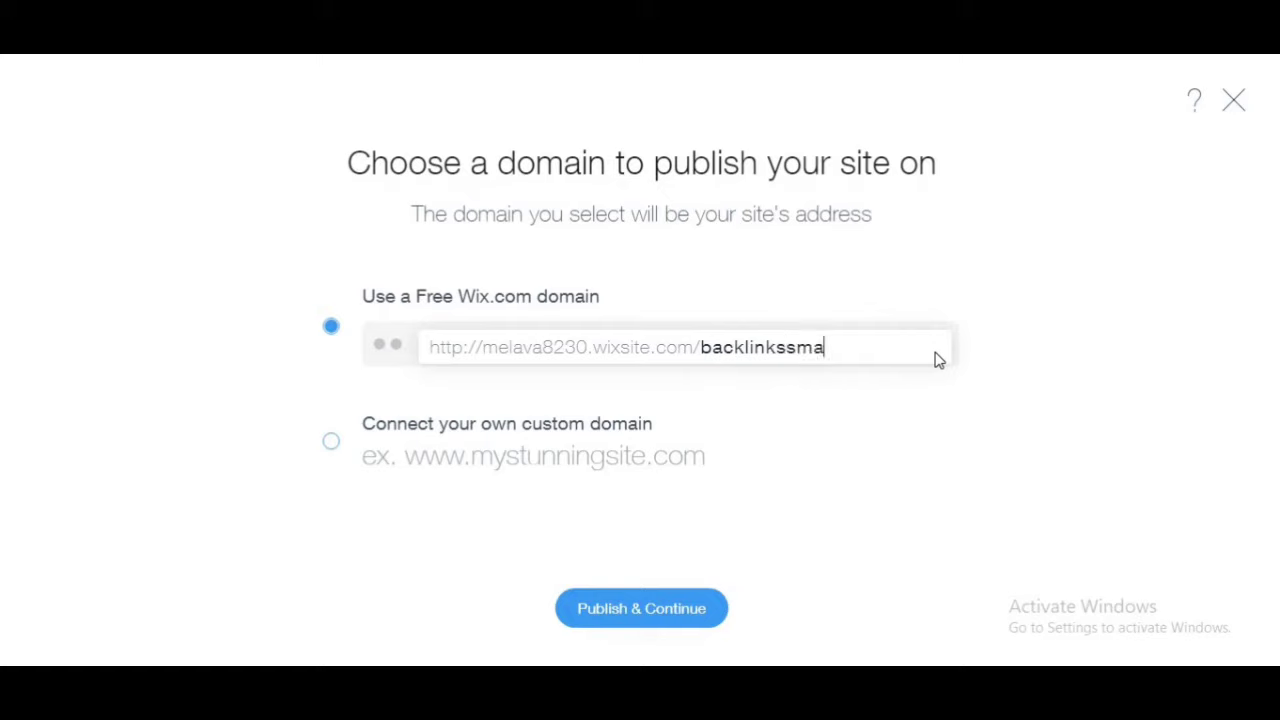
{"action": "key", "text": "BackSpace"}
{"action": "left_click", "coordinate": [680, 611]}
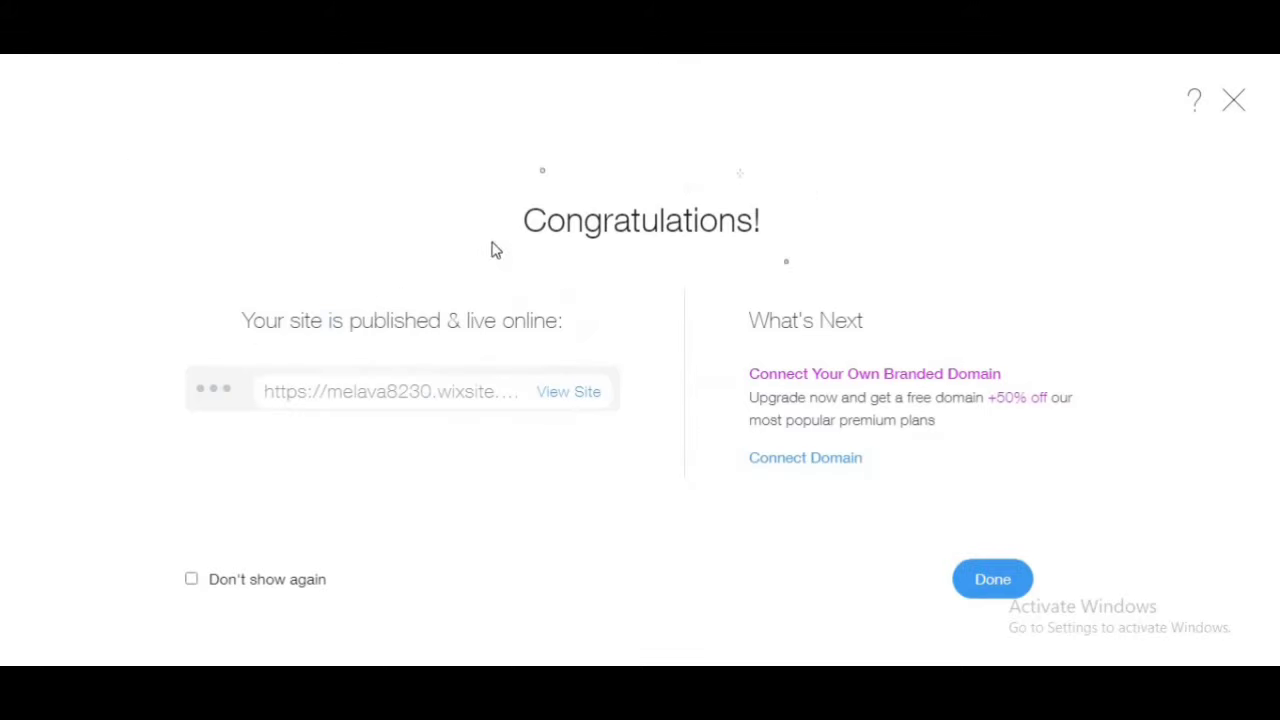
{"action": "right_click", "coordinate": [578, 398]}
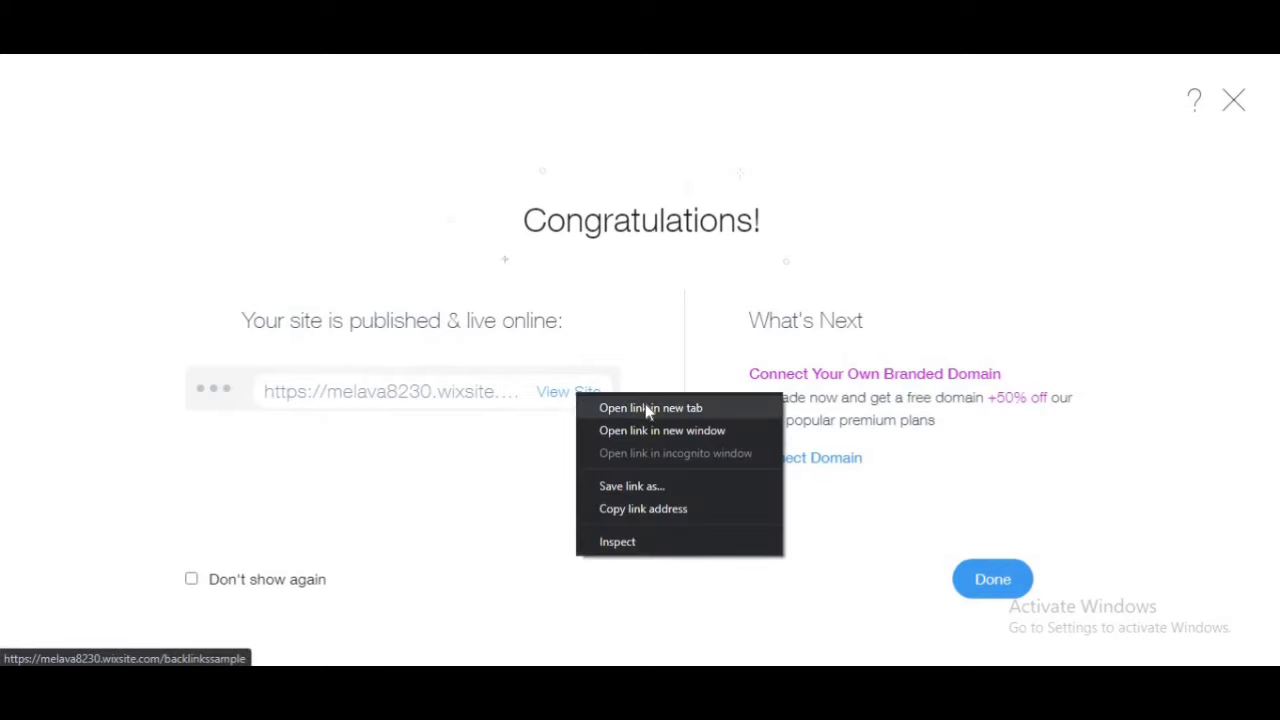
{"action": "left_click", "coordinate": [643, 406]}
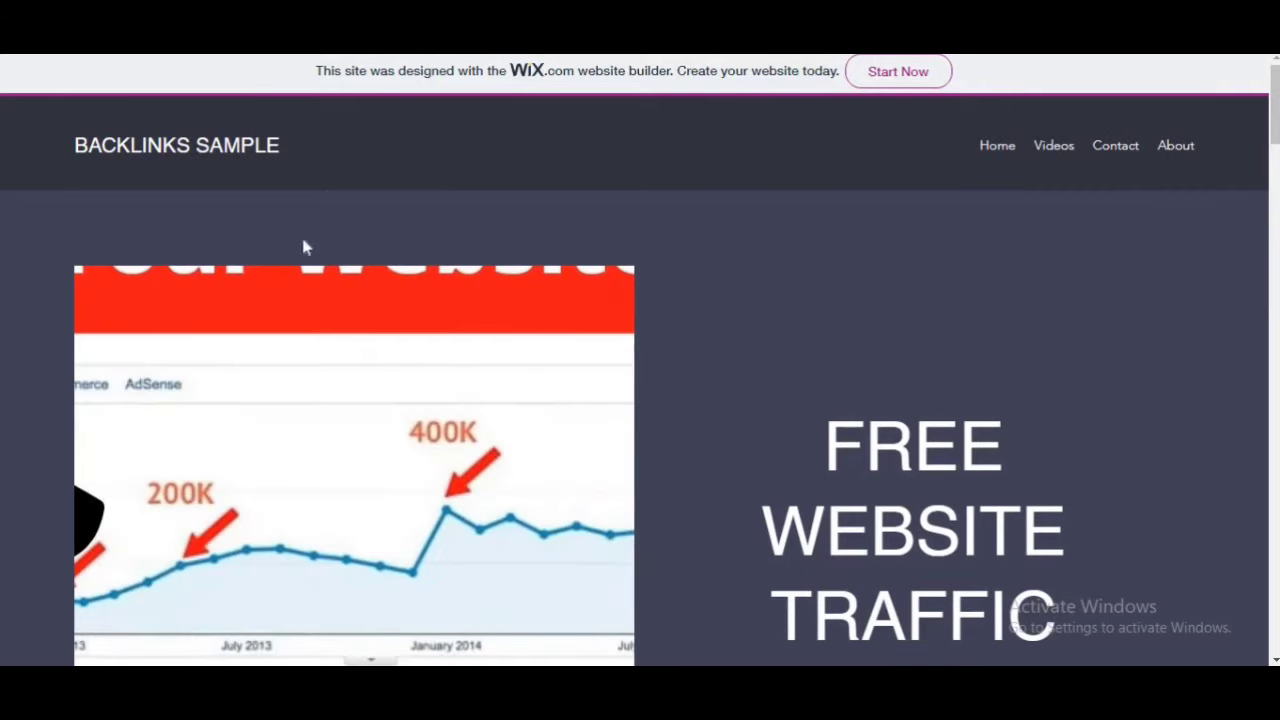
Inspect the HTML of the Free Website Traffic 2022 link in the live homepage's Welcome section to check its rel attribute, then close the inspector.
{"action": "scroll", "coordinate": [606, 304], "scroll_direction": "down", "scroll_amount": 2}
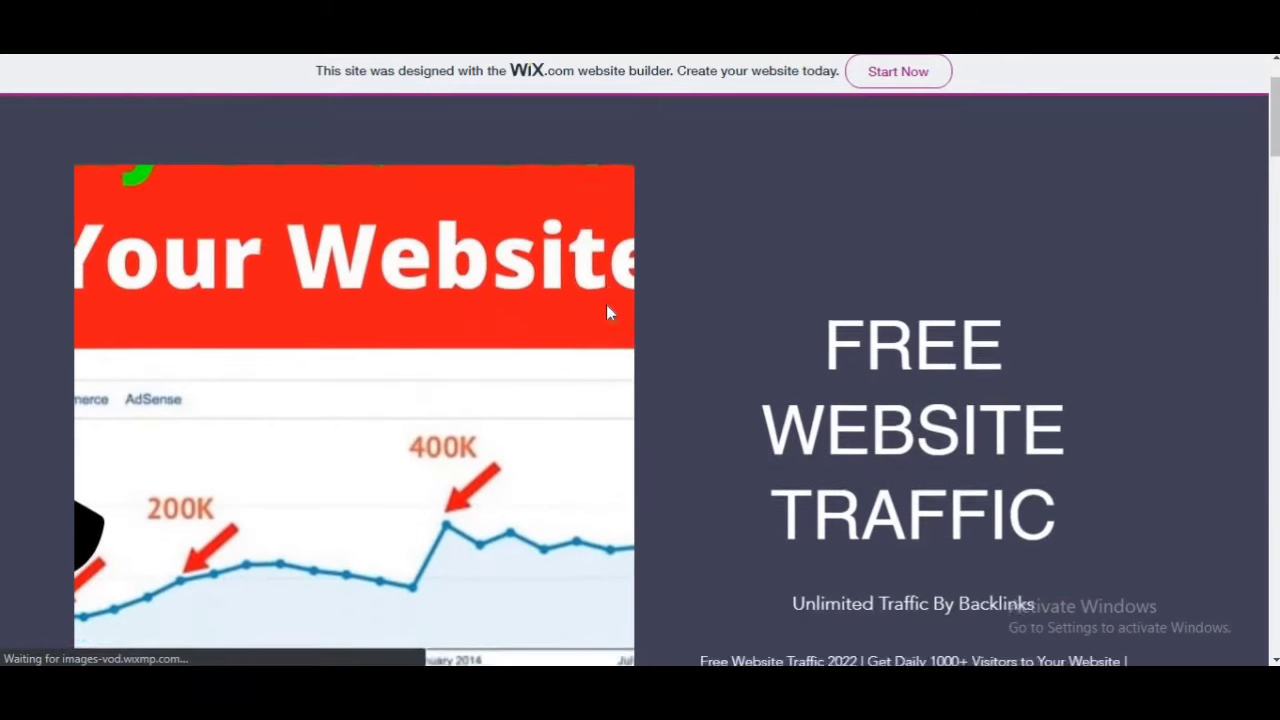
{"action": "scroll", "coordinate": [420, 349], "scroll_direction": "up", "scroll_amount": 2}
{"action": "scroll", "coordinate": [420, 349], "scroll_direction": "down", "scroll_amount": 3}
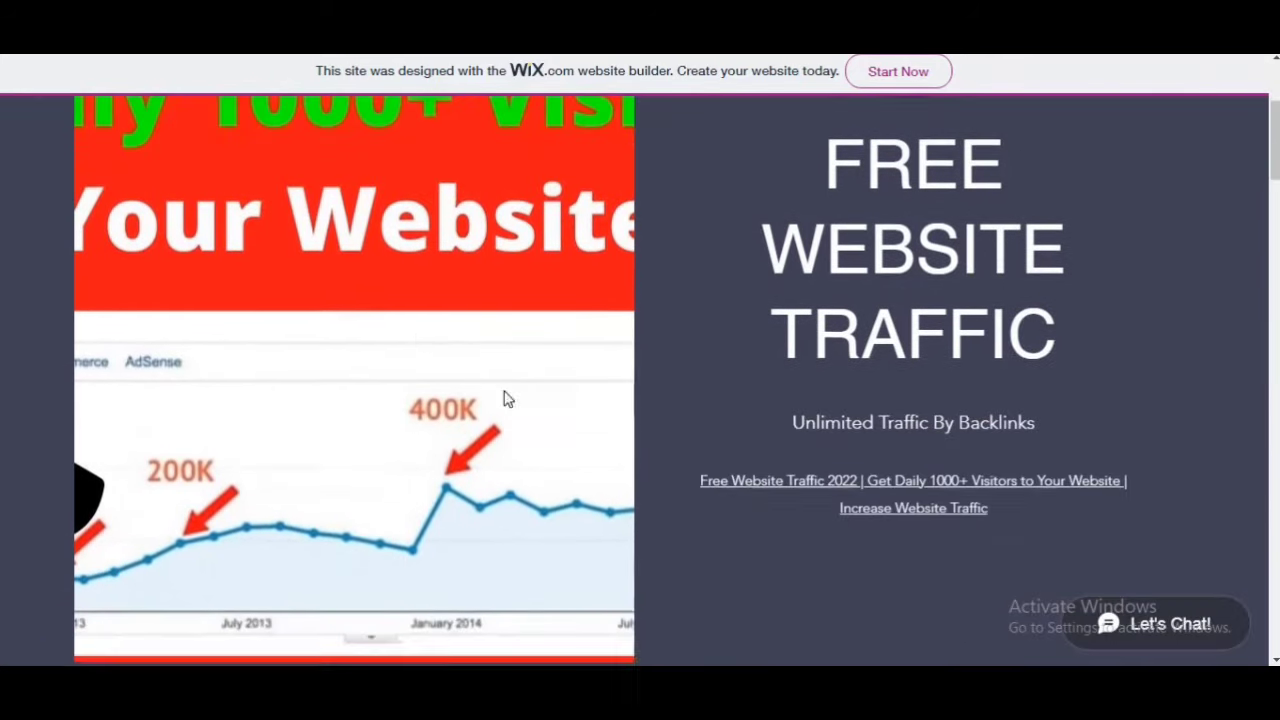
{"action": "right_click", "coordinate": [905, 480]}
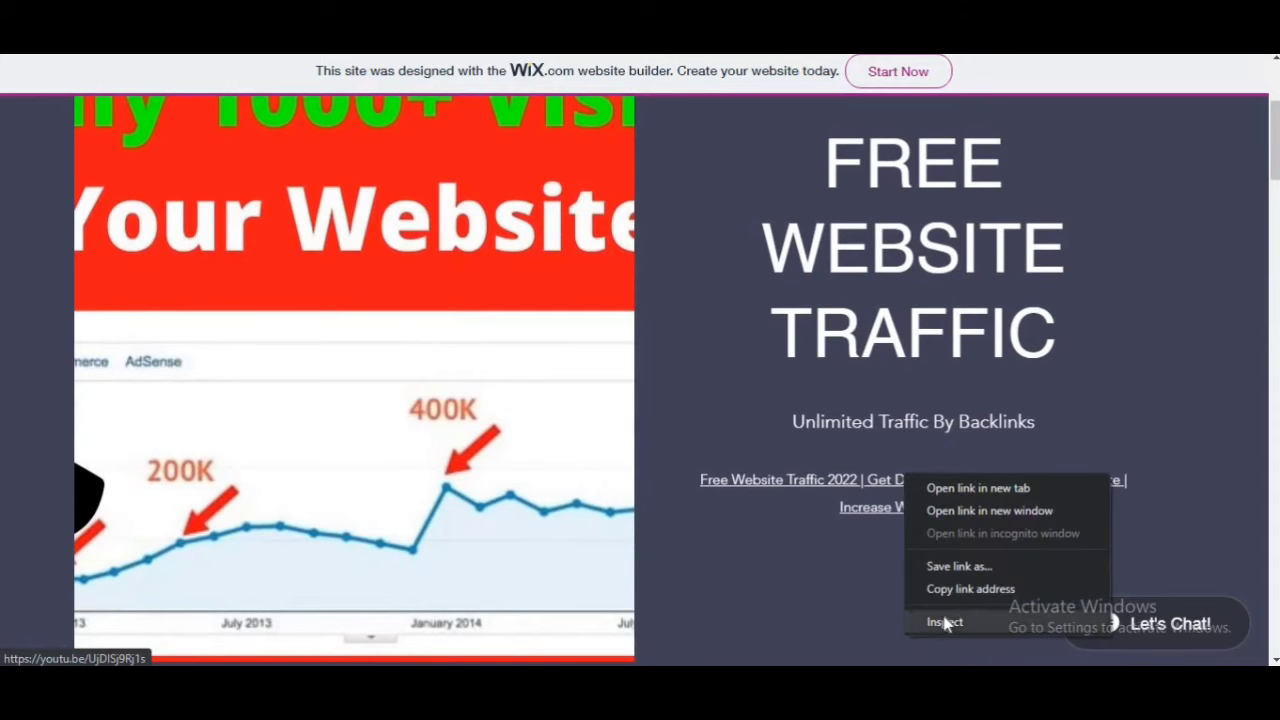
{"action": "left_click", "coordinate": [943, 617]}
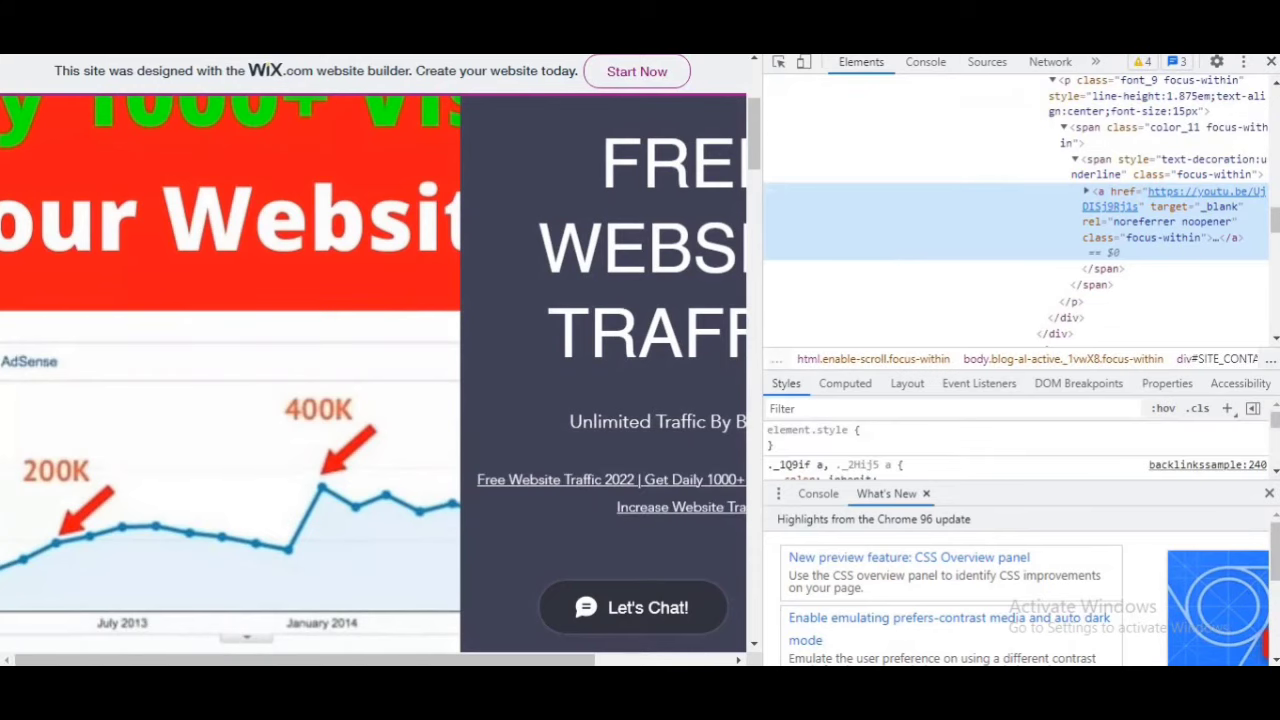
{"action": "left_click", "coordinate": [1270, 62]}
Open the Free Website Traffic 2022 post from the live blog feed, review its text and embedded video, and switch to the SEO Smart Key YouTube channel.
{"action": "scroll", "coordinate": [949, 284], "scroll_direction": "down", "scroll_amount": 5}
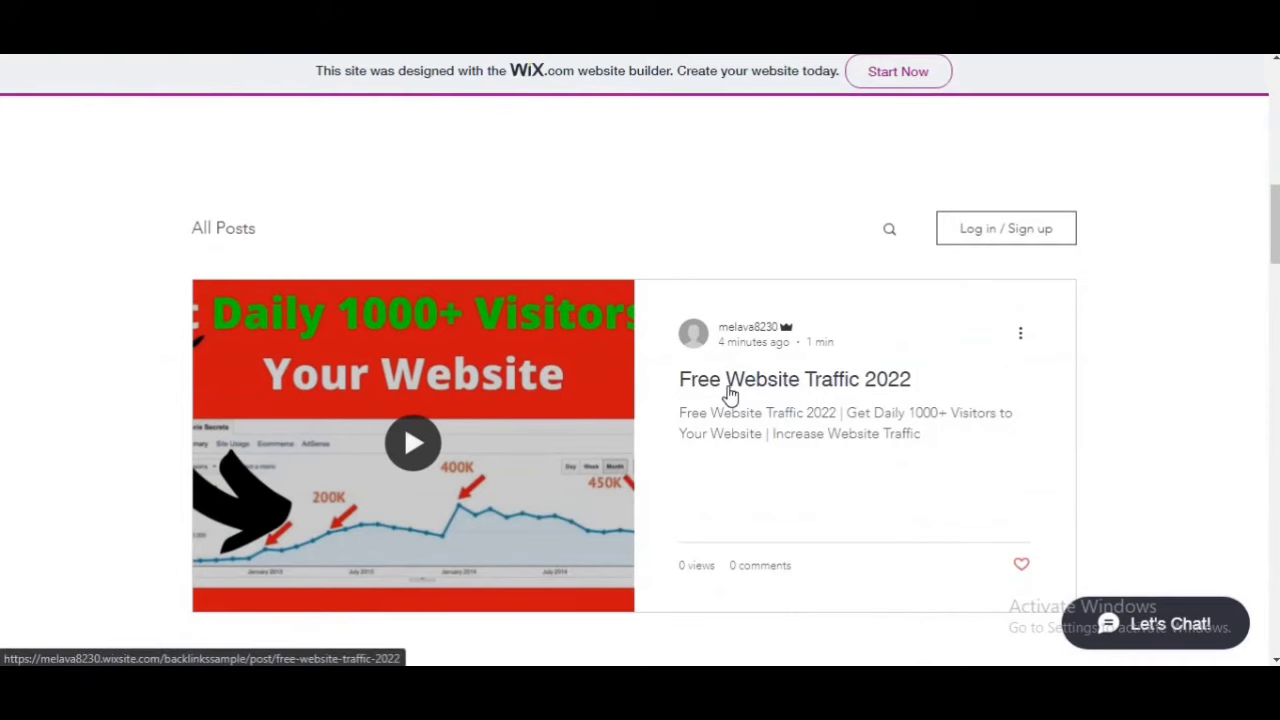
{"action": "left_click", "coordinate": [785, 384]}
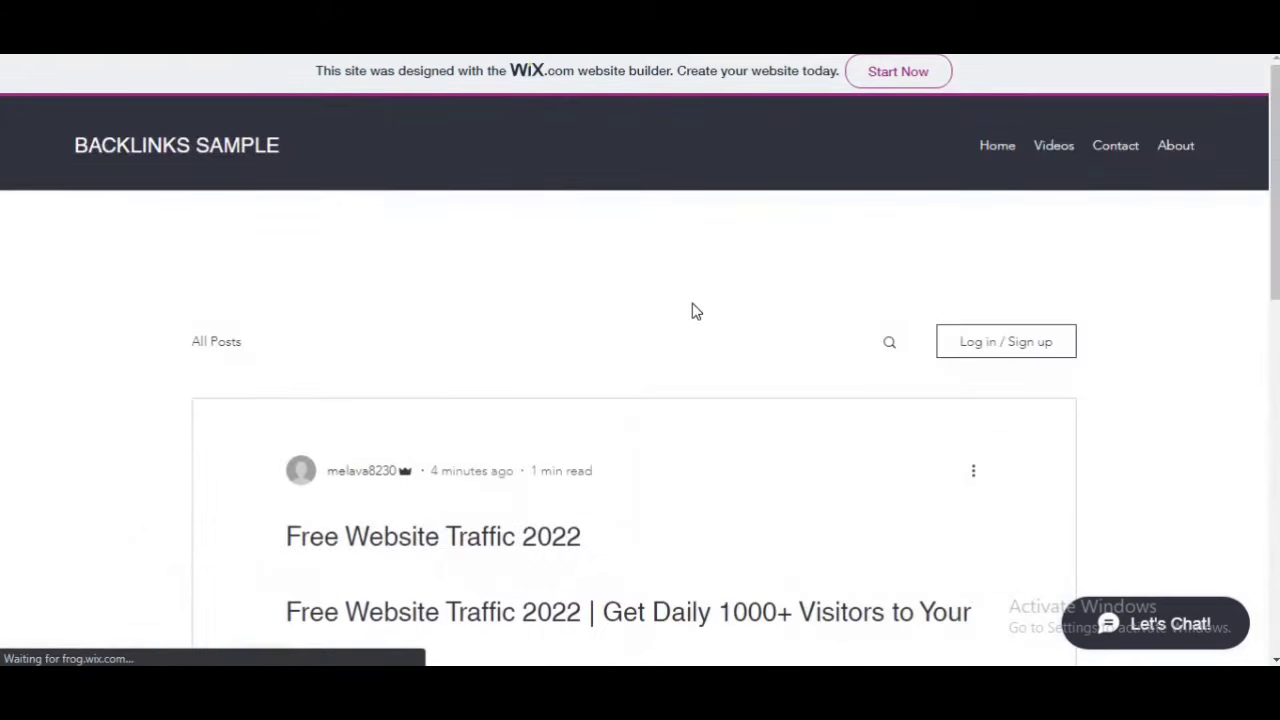
{"action": "scroll", "coordinate": [689, 309], "scroll_direction": "down", "scroll_amount": 3}
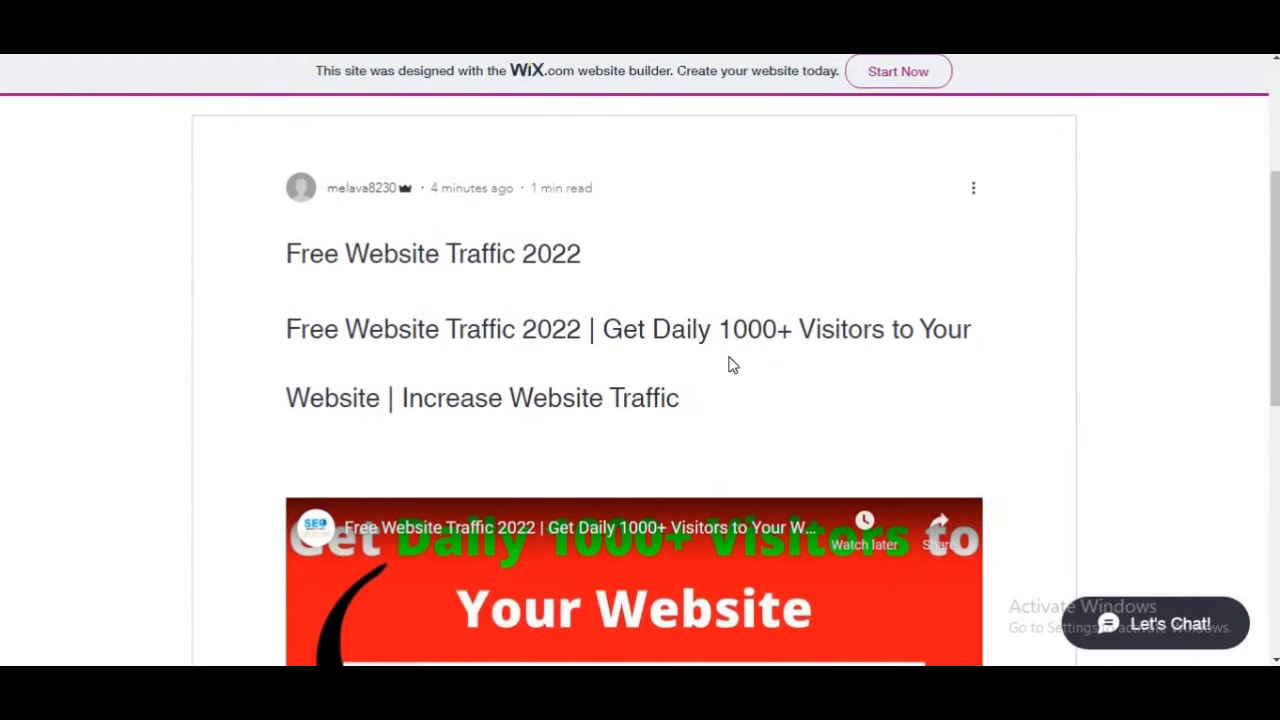
{"action": "scroll", "coordinate": [731, 364], "scroll_direction": "down", "scroll_amount": 4}
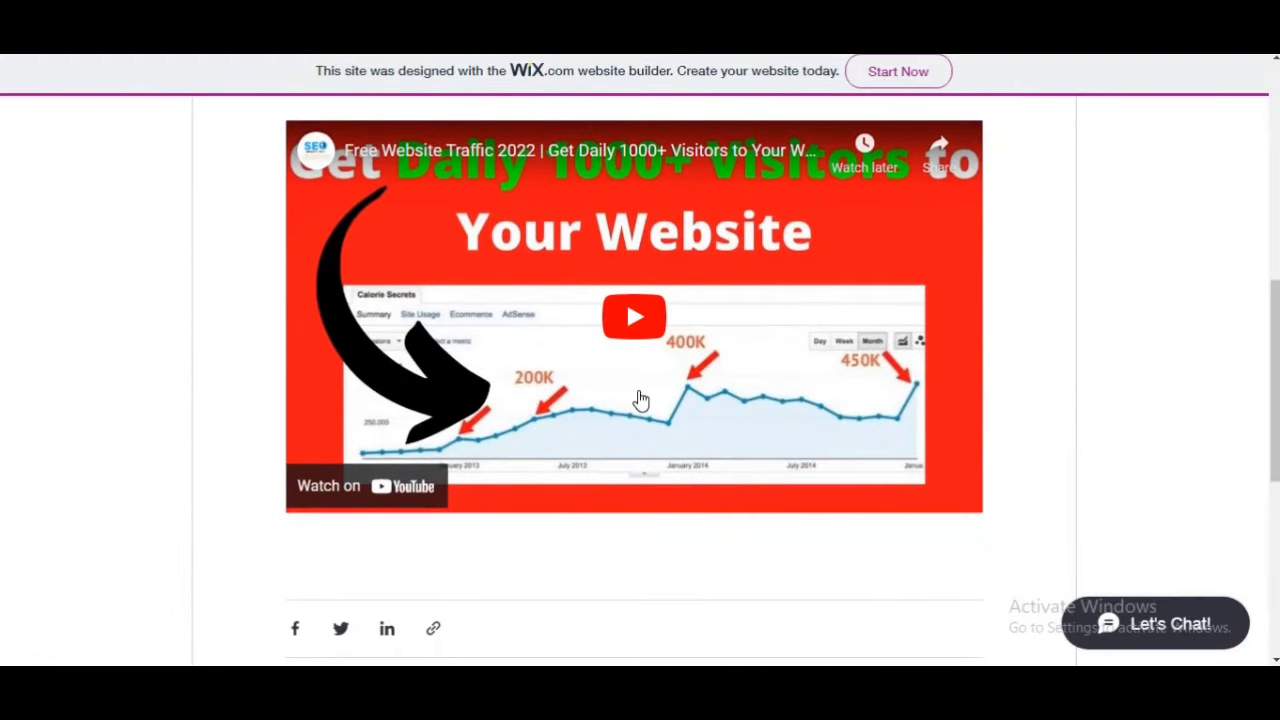
{"action": "scroll", "coordinate": [640, 400], "scroll_direction": "down", "scroll_amount": 2}
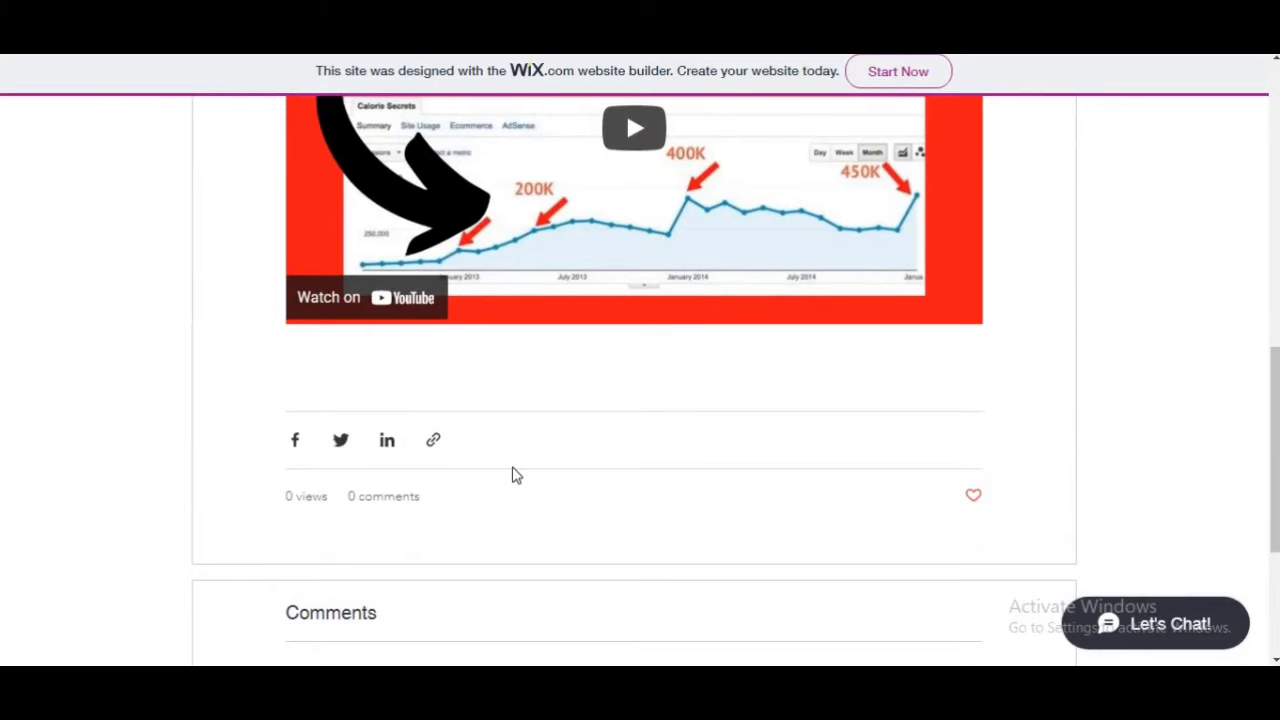
{"action": "left_click", "coordinate": [120, 30]}
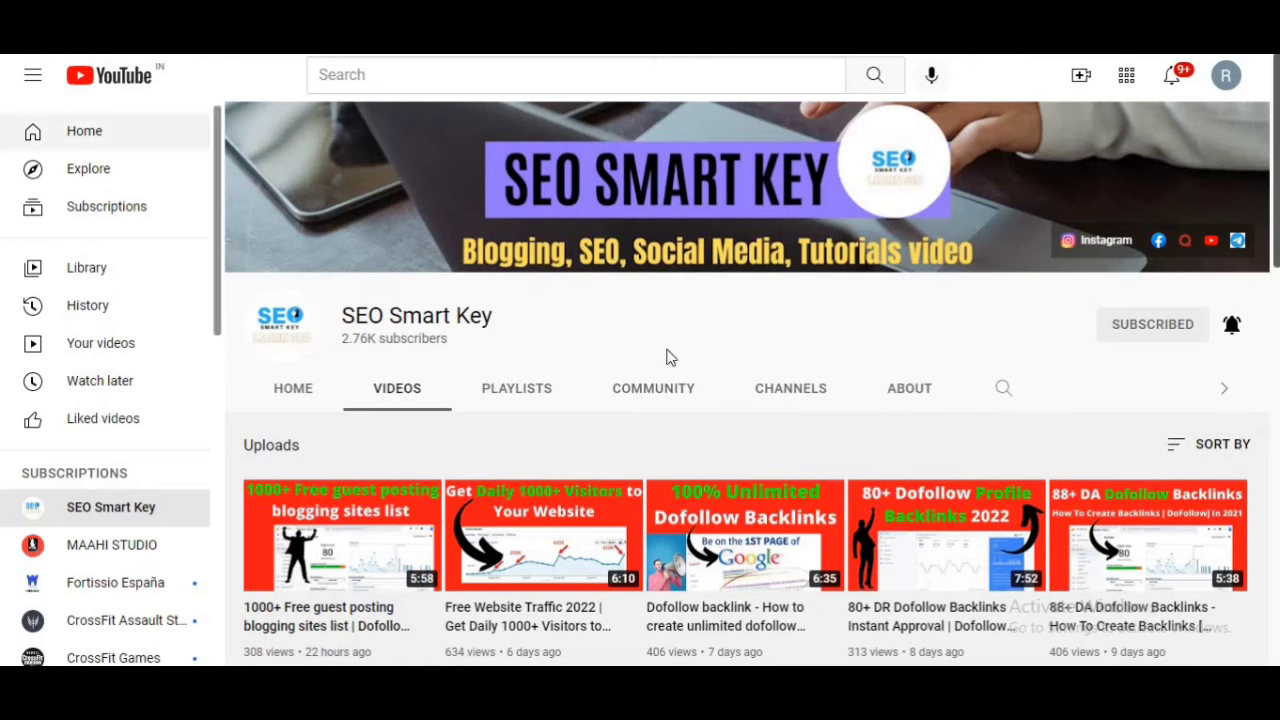